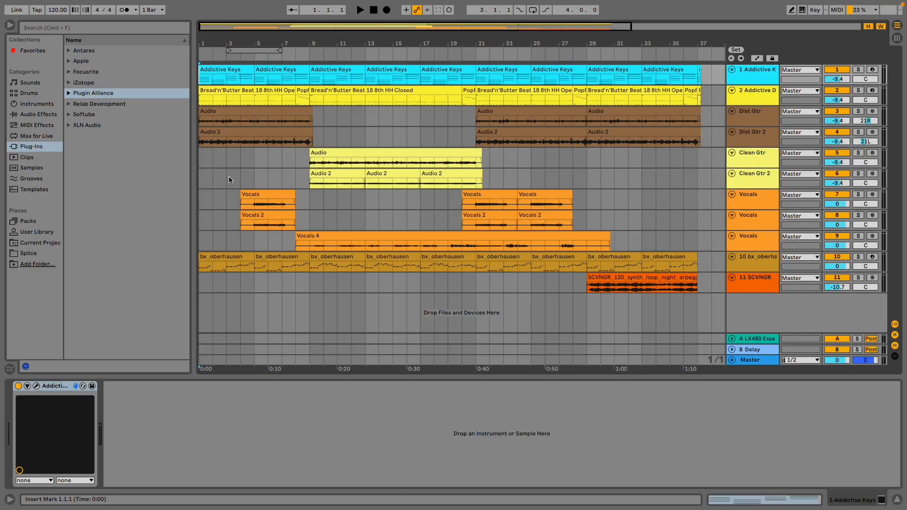
Enlarge the Session View mixer, select all eleven tracks and lower their volumes together to -inf
{"action": "key", "text": "Tab"}
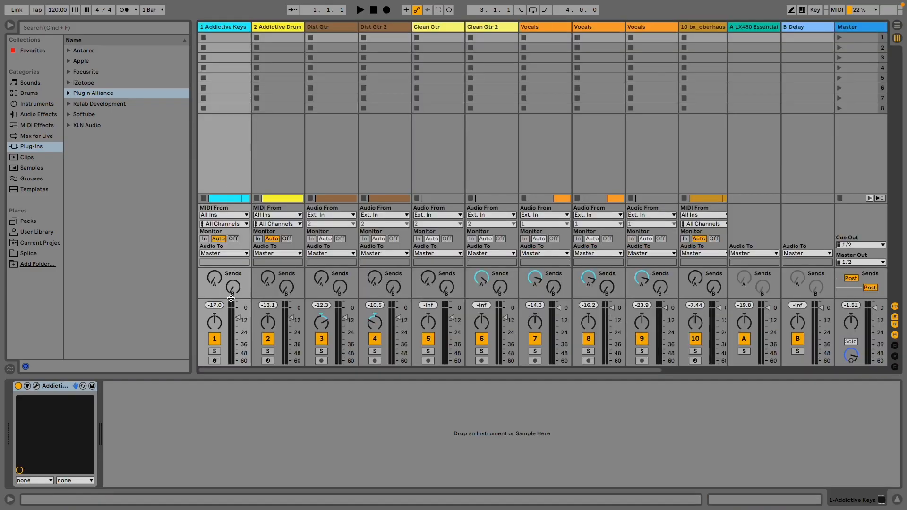
{"action": "left_click_drag", "start_coordinate": [231, 299], "coordinate": [232, 202]}
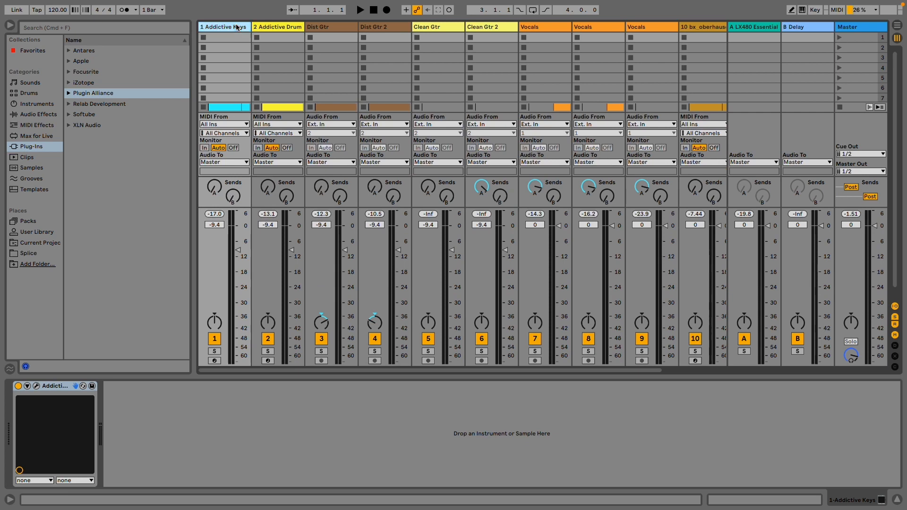
{"action": "scroll", "coordinate": [453, 189], "scroll_direction": "right", "scroll_amount": 5}
{"action": "left_click", "coordinate": [681, 83]}
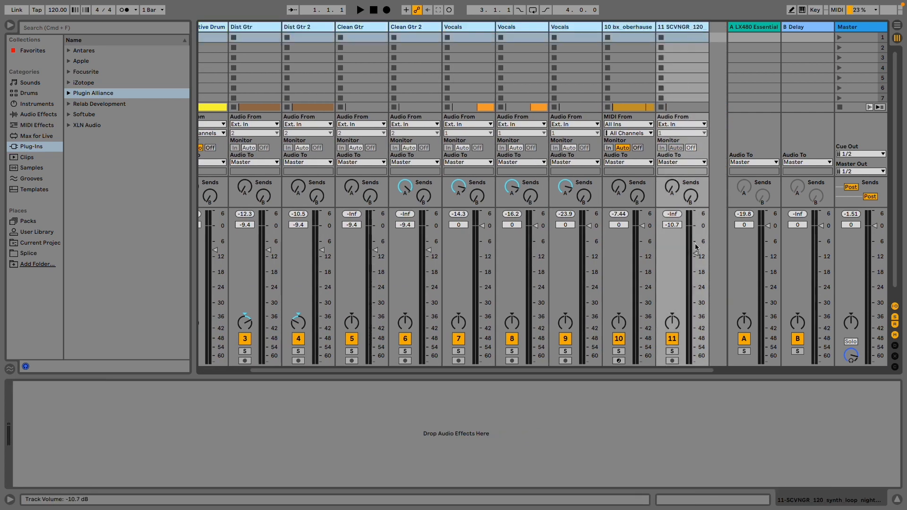
{"action": "left_click_drag", "start_coordinate": [695, 247], "coordinate": [695, 363]}
{"action": "scroll", "coordinate": [618, 355], "scroll_direction": "left", "scroll_amount": 3}
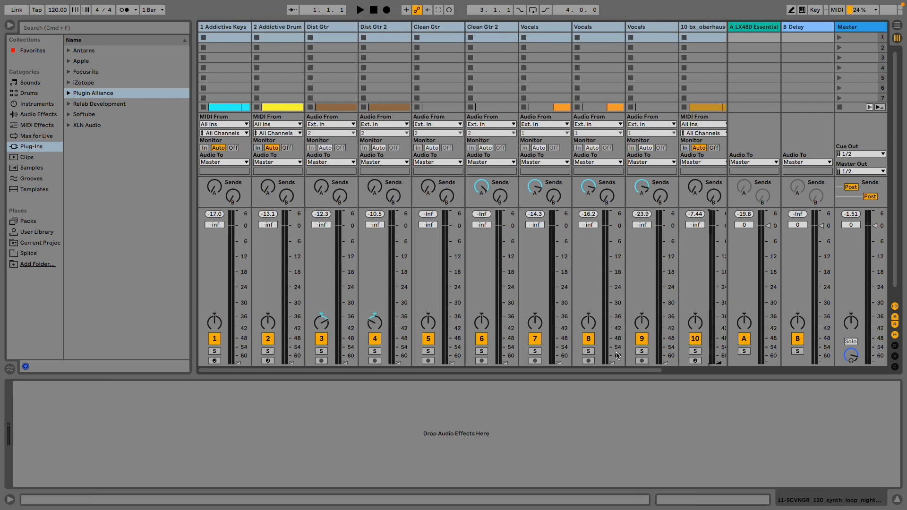
{"action": "left_click", "coordinate": [220, 44]}
Move the four-bar loop in the arrangement to start at bar 21 and start looped playback with the mixer shown
{"action": "key", "text": "Tab"}
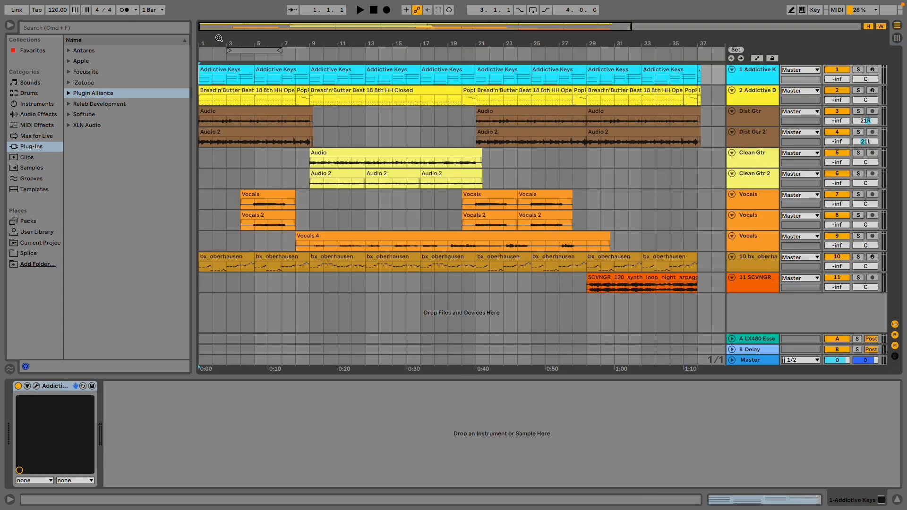
{"action": "left_click_drag", "start_coordinate": [243, 52], "coordinate": [498, 56]}
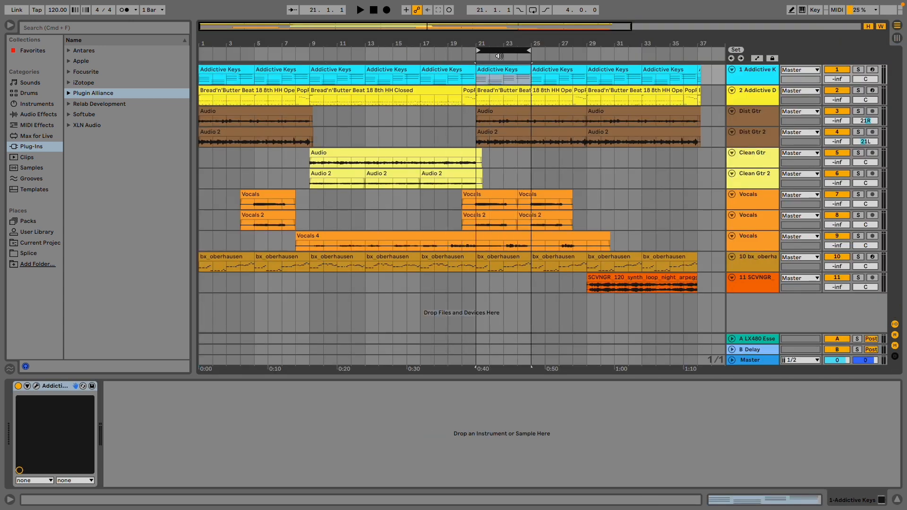
{"action": "key", "text": "Tab"}
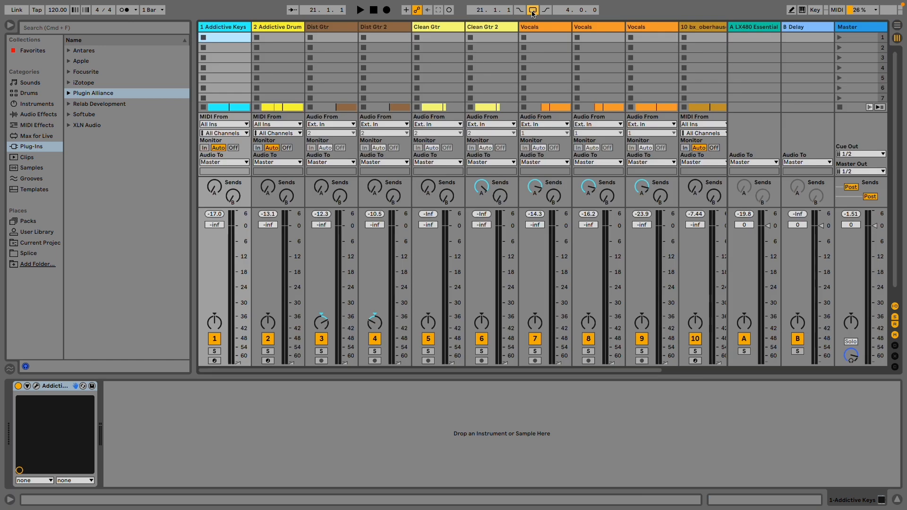
{"action": "key", "text": "space"}
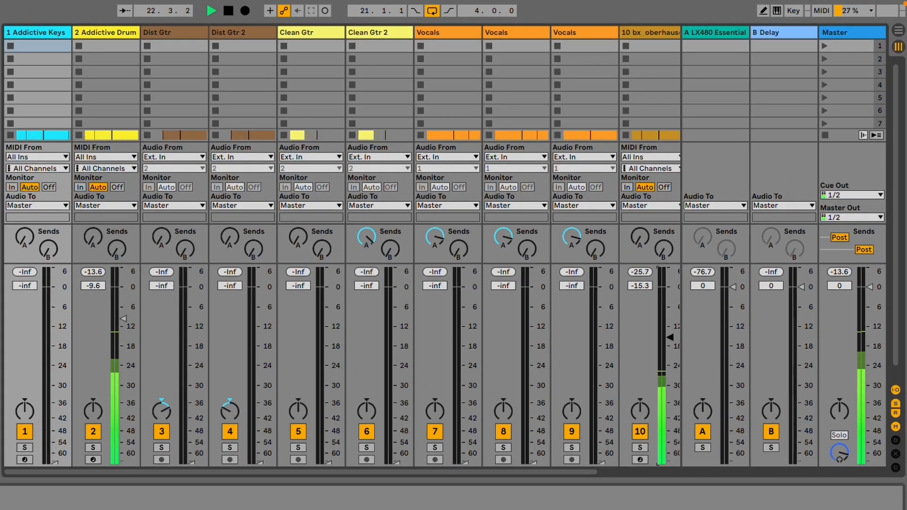
Set the volumes of Addictive Drums to -9.6, bx_oberhausen to -18.2, Addictive Keys to -12.0, Dist Gtr to -13.6 and Dist Gtr 2 to -15.8 dB
{"action": "left_click_drag", "start_coordinate": [61, 342], "coordinate": [62, 326]}
{"action": "left_click_drag", "start_coordinate": [191, 461], "coordinate": [191, 343]}
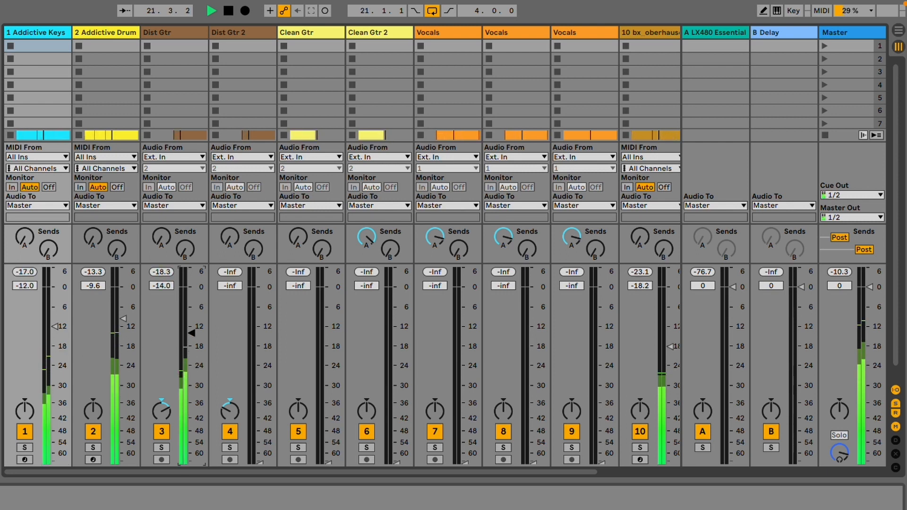
{"action": "left_click_drag", "start_coordinate": [260, 462], "coordinate": [259, 341]}
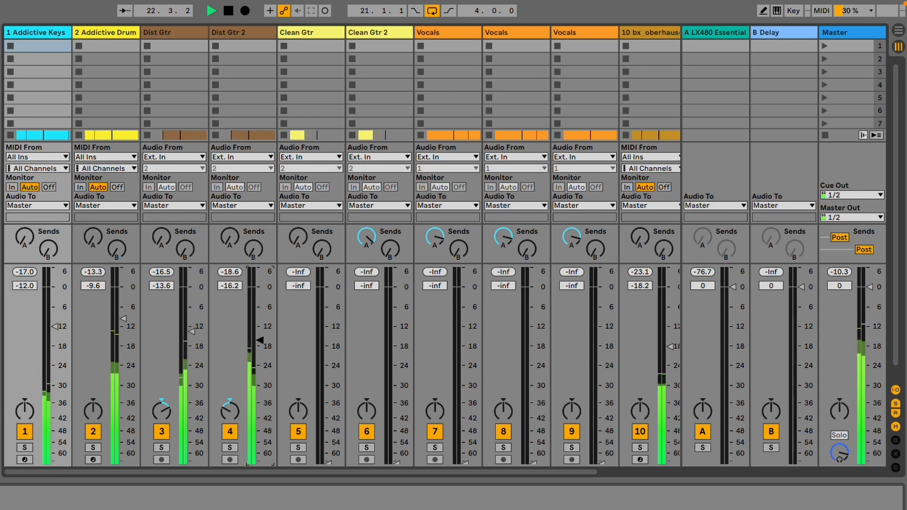
Set the volumes of Vocals tracks 7, 8 and 9 to -6.0, -3.2 and -1.7 dB
{"action": "left_click_drag", "start_coordinate": [464, 319], "coordinate": [464, 312]}
{"action": "left_click_drag", "start_coordinate": [532, 462], "coordinate": [533, 298]}
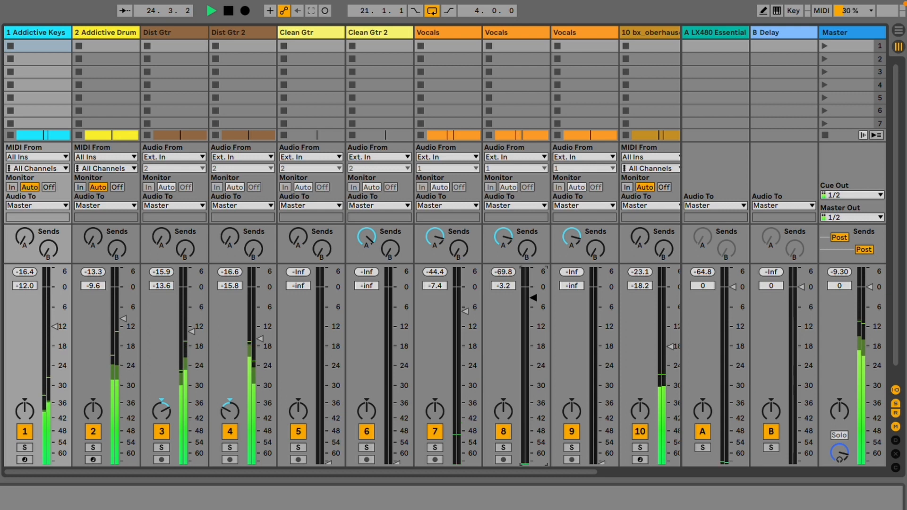
{"action": "left_click_drag", "start_coordinate": [464, 312], "coordinate": [466, 307]}
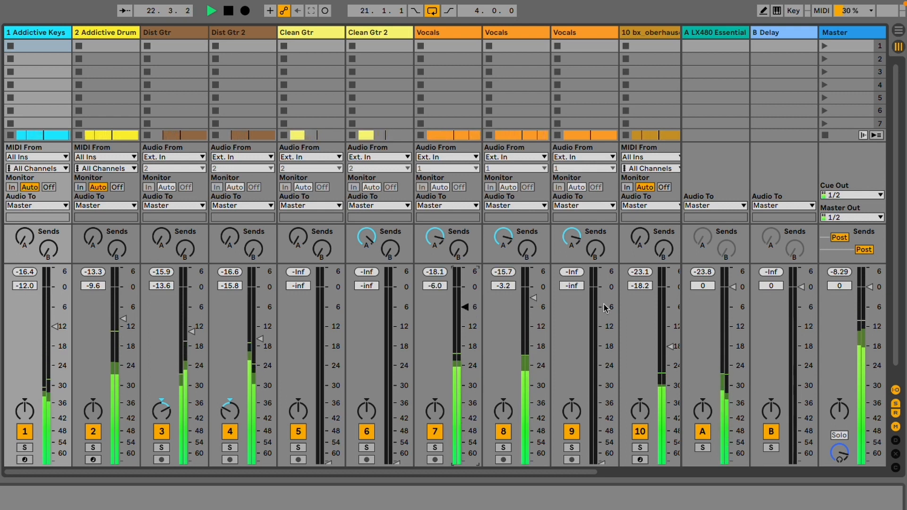
{"action": "left_click_drag", "start_coordinate": [604, 296], "coordinate": [604, 292]}
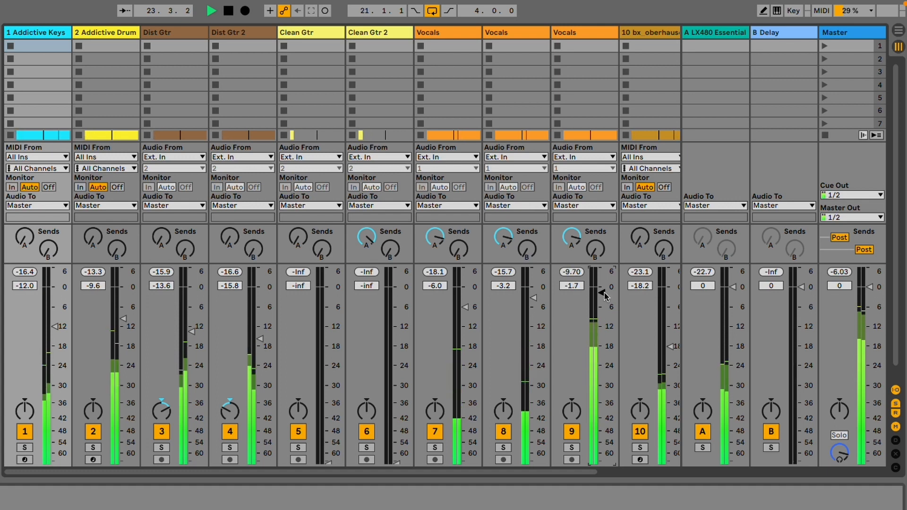
Move the loop to start at bar 29 and set the SCVNGR synth loop track's volume to -18.0 dB
{"action": "key", "text": "Tab"}
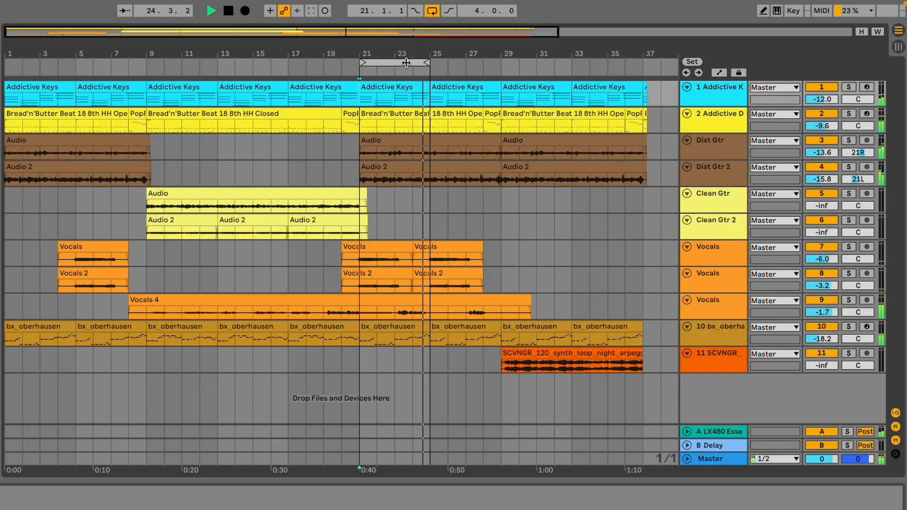
{"action": "left_click_drag", "start_coordinate": [407, 63], "coordinate": [548, 63]}
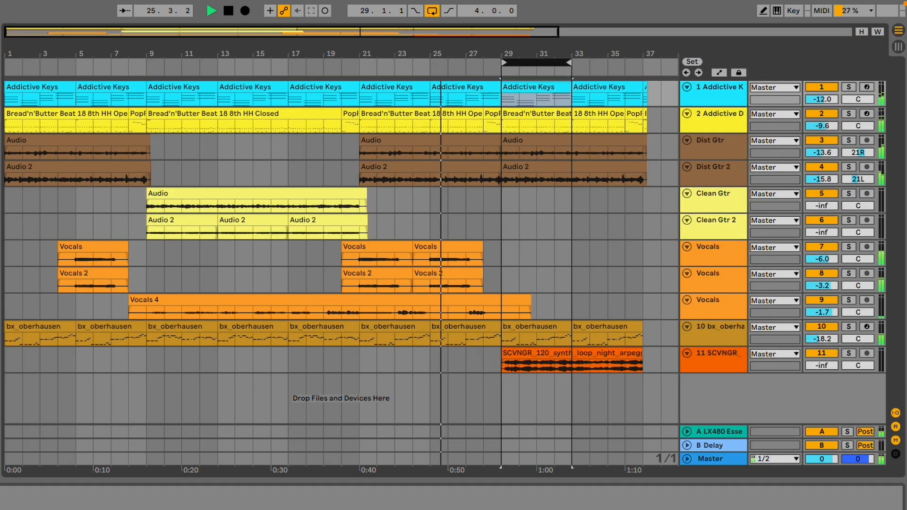
{"action": "key", "text": "Tab"}
{"action": "scroll", "coordinate": [565, 407], "scroll_direction": "right", "scroll_amount": 2}
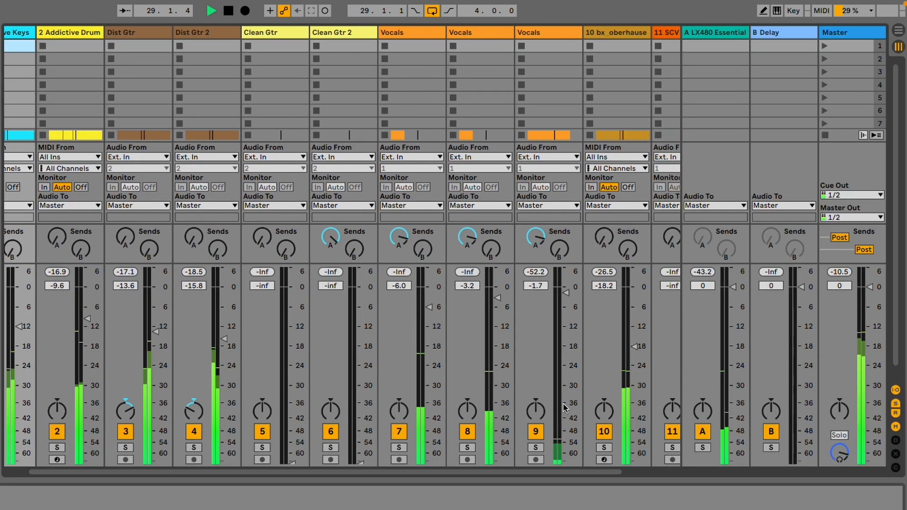
{"action": "scroll", "coordinate": [565, 407], "scroll_direction": "right", "scroll_amount": 2}
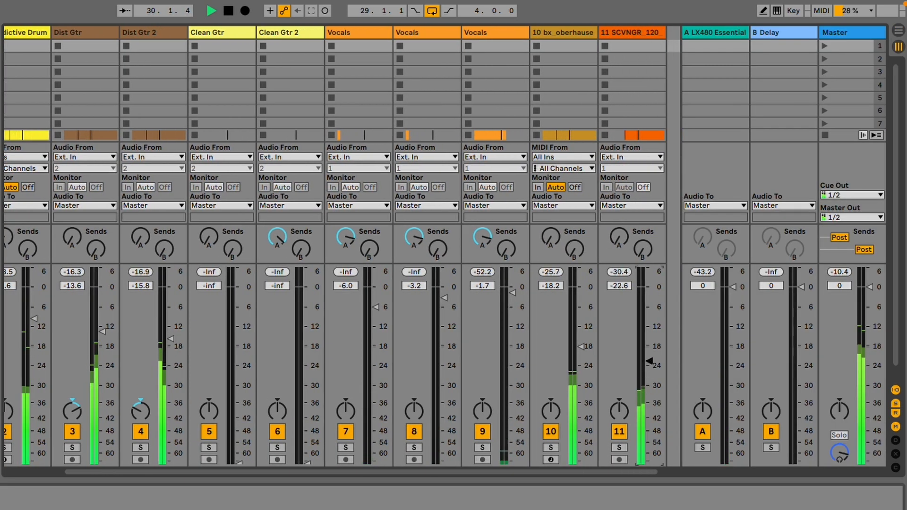
{"action": "left_click_drag", "start_coordinate": [649, 360], "coordinate": [649, 346]}
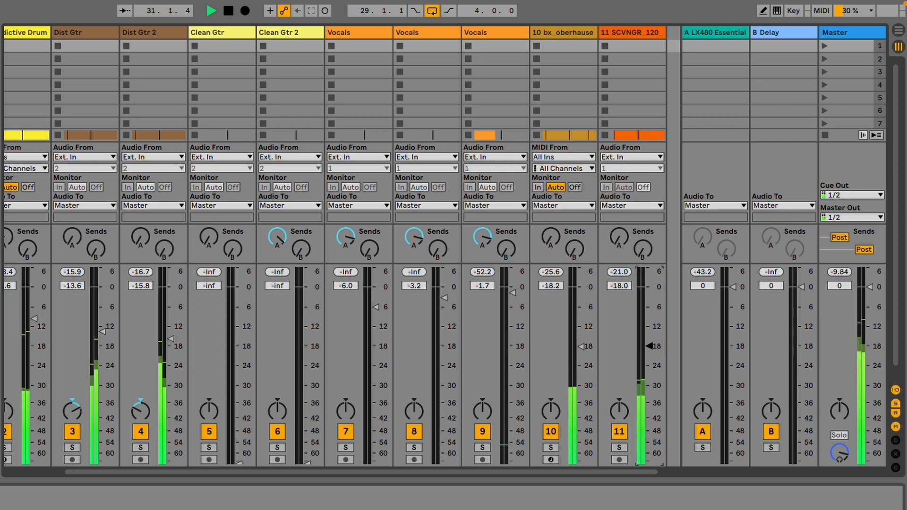
Loop four bars from bar 15, set Clean Gtr to -7.2 dB panned 29L and Clean Gtr 2 to -6.0 dB panned 29R
{"action": "key", "text": "Tab"}
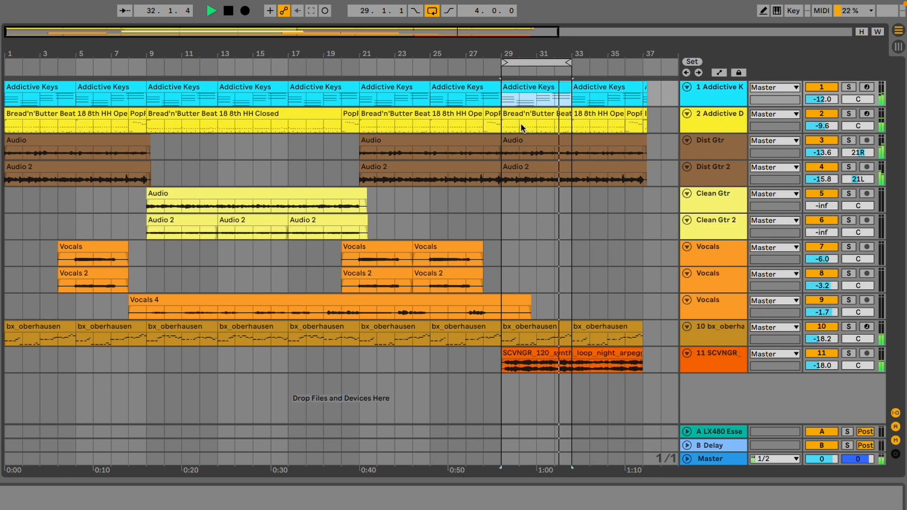
{"action": "left_click_drag", "start_coordinate": [535, 65], "coordinate": [288, 65]}
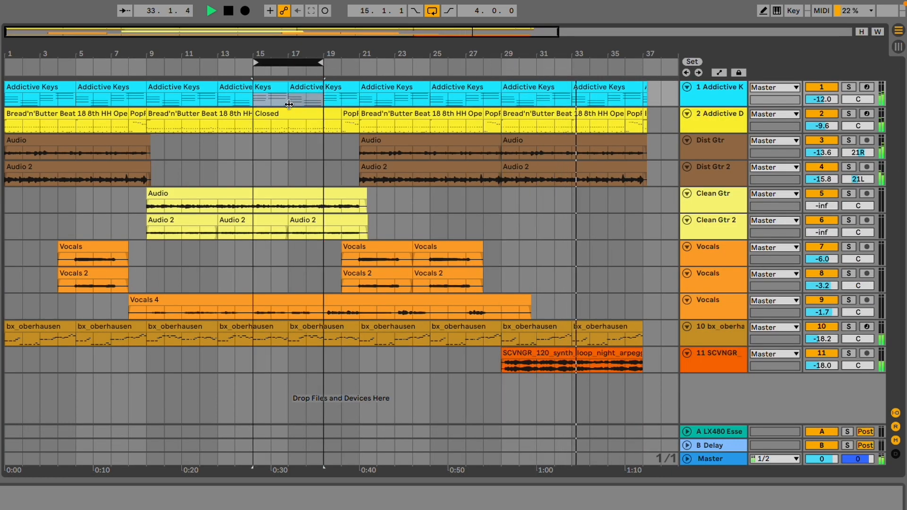
{"action": "key", "text": "Tab"}
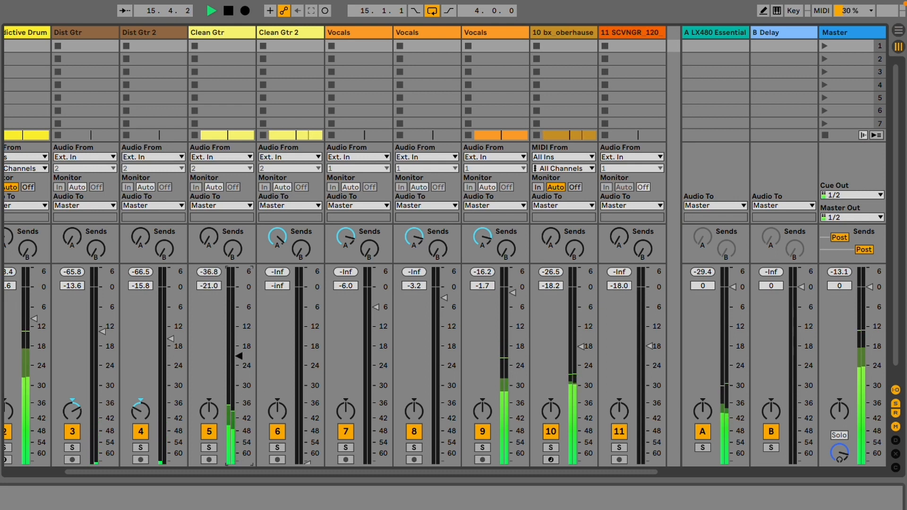
{"action": "left_click_drag", "start_coordinate": [239, 350], "coordinate": [239, 310]}
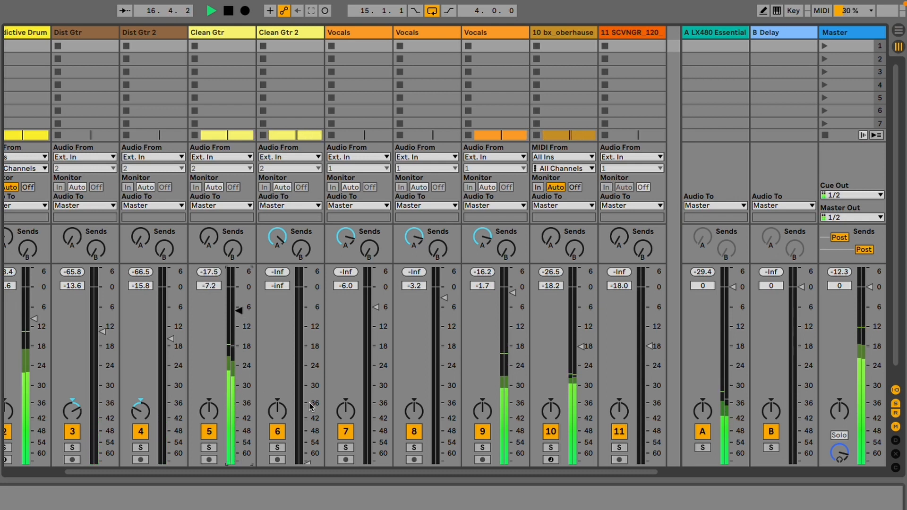
{"action": "left_click_drag", "start_coordinate": [311, 407], "coordinate": [307, 365]}
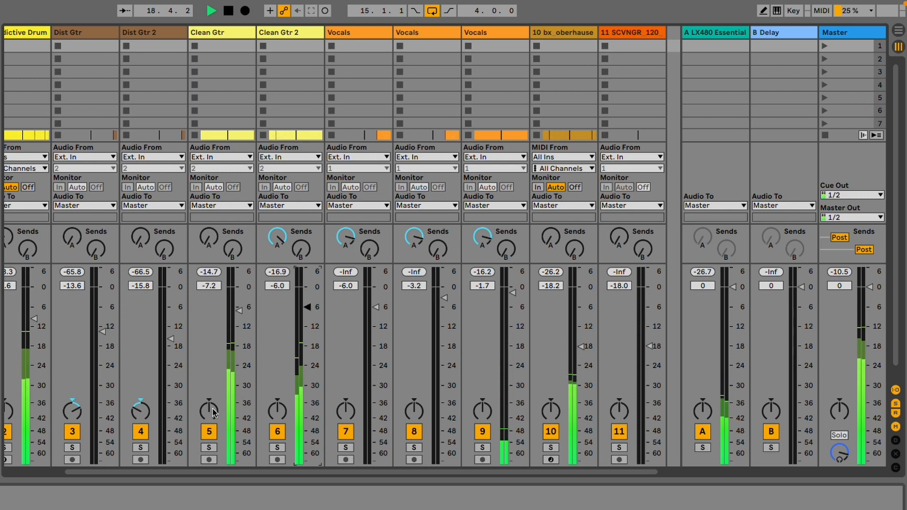
{"action": "left_click_drag", "start_coordinate": [209, 409], "coordinate": [209, 417]}
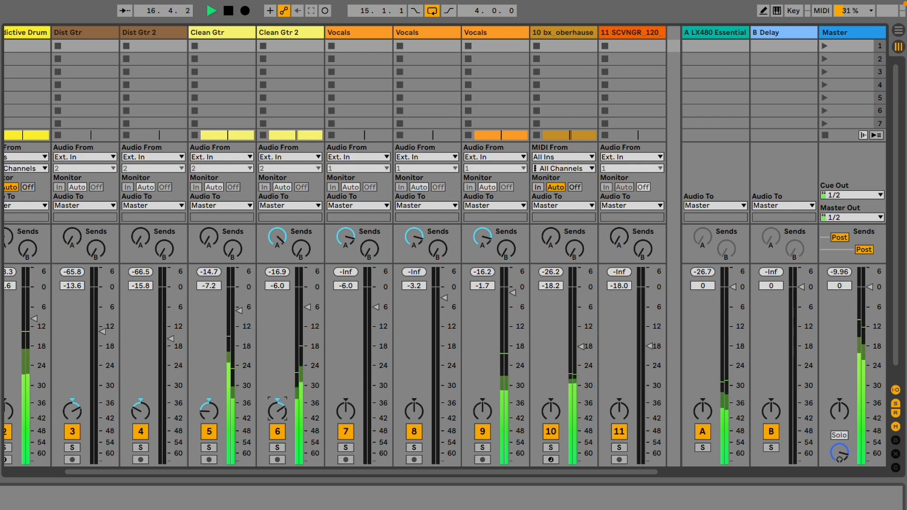
Loop four bars from bar 20 and pan Vocals track 7 to 29L and Vocals track 8 to 28R
{"action": "key", "text": "Tab"}
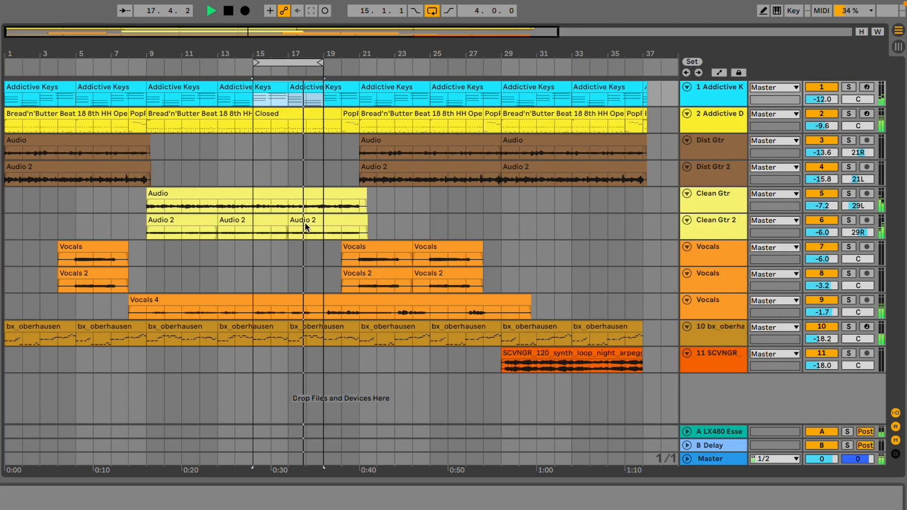
{"action": "left_click_drag", "start_coordinate": [293, 71], "coordinate": [394, 69]}
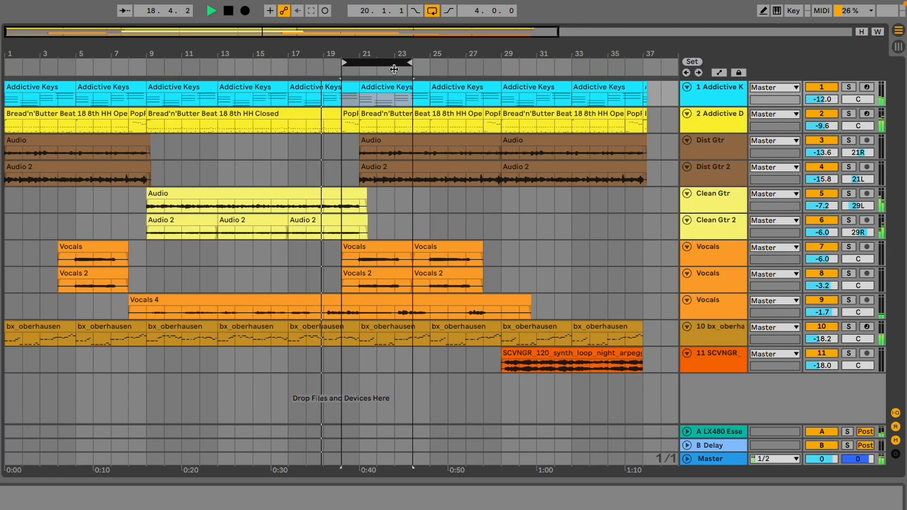
{"action": "key", "text": "space"}
{"action": "key", "text": "space"}
{"action": "key", "text": "Tab"}
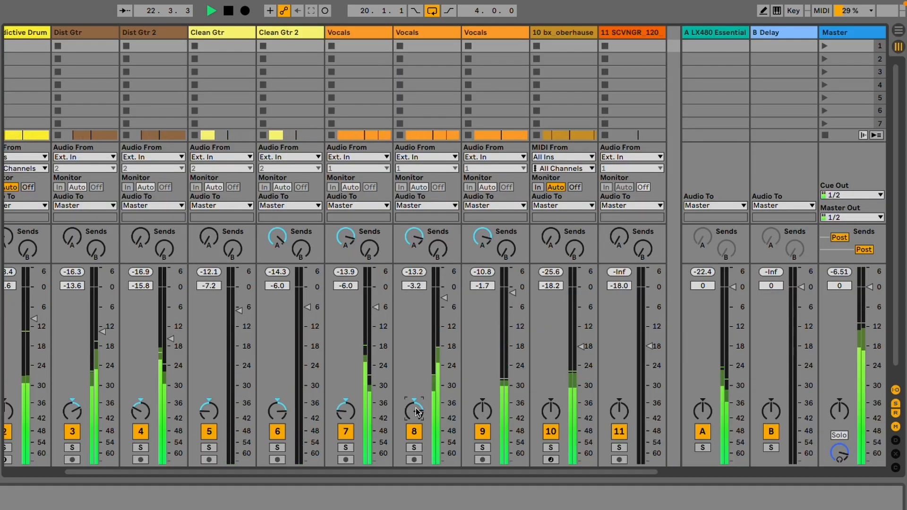
In the drum track's Addictive Drums 2 plug-in, raise the hi-hat level slightly, lower the kick EQ's 6900 Hz band to 7.42 dB and close the plug-in
{"action": "scroll", "coordinate": [410, 366], "scroll_direction": "left", "scroll_amount": 3}
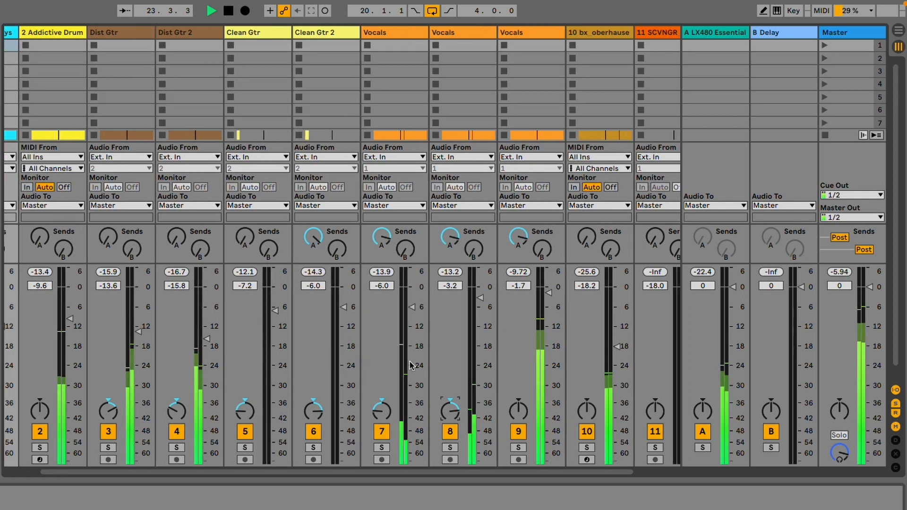
{"action": "key", "text": "Right"}
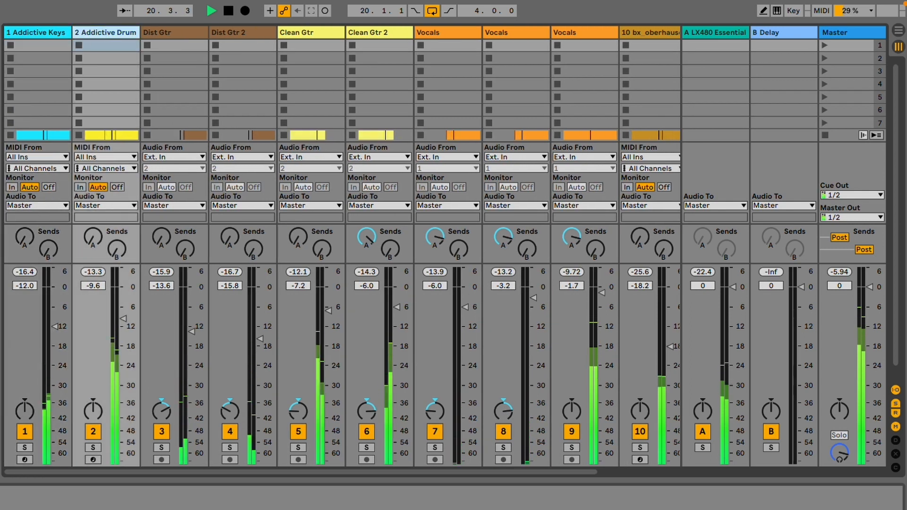
{"action": "key", "text": "super+alt+p"}
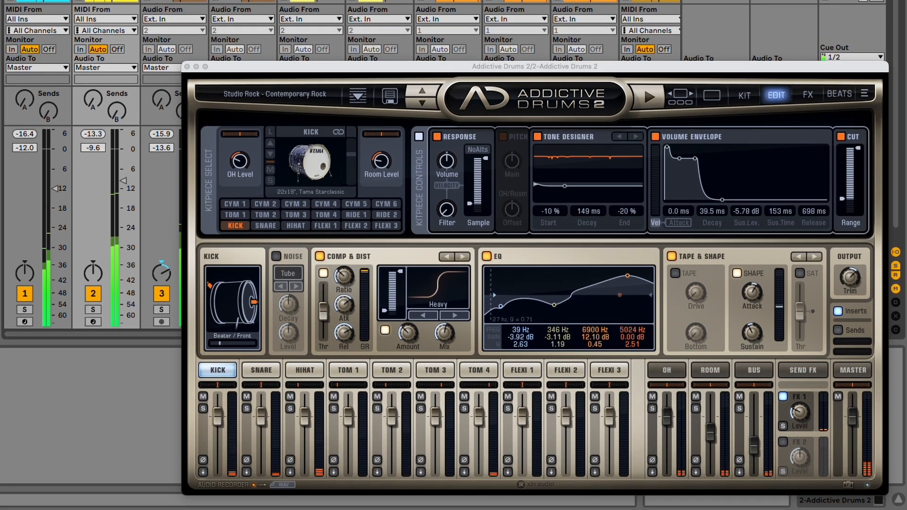
{"action": "left_click_drag", "start_coordinate": [305, 416], "coordinate": [307, 412]}
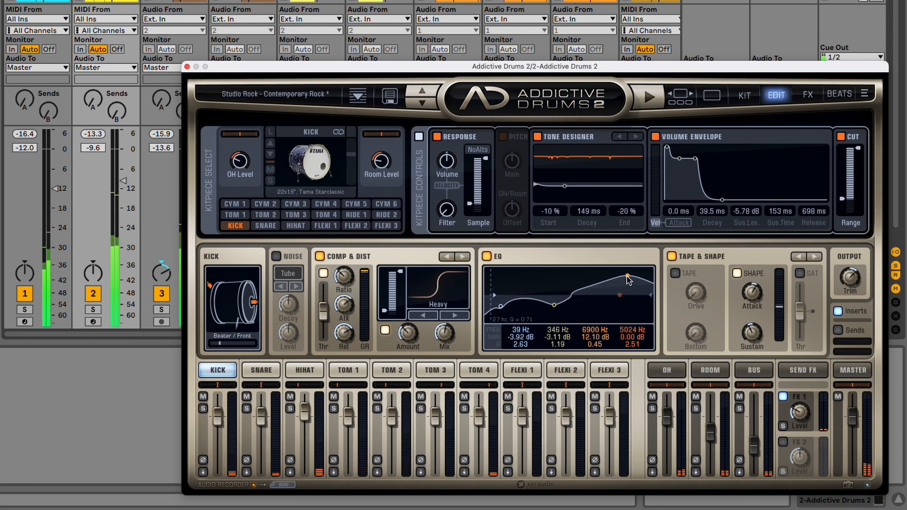
{"action": "left_click_drag", "start_coordinate": [627, 276], "coordinate": [627, 279]}
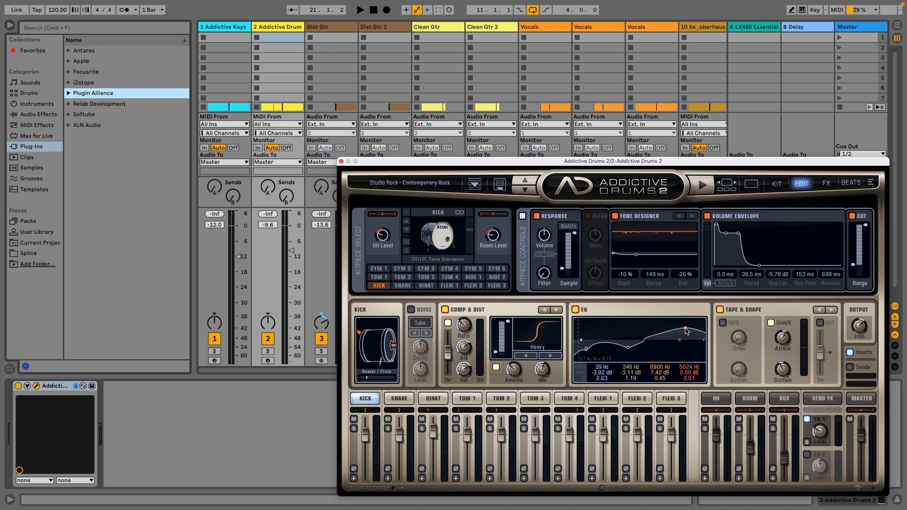
{"action": "left_click", "coordinate": [341, 161]}
Move the four-bar loop back to the start of the song at bar 1 and show the mixer again
{"action": "key", "text": "Tab"}
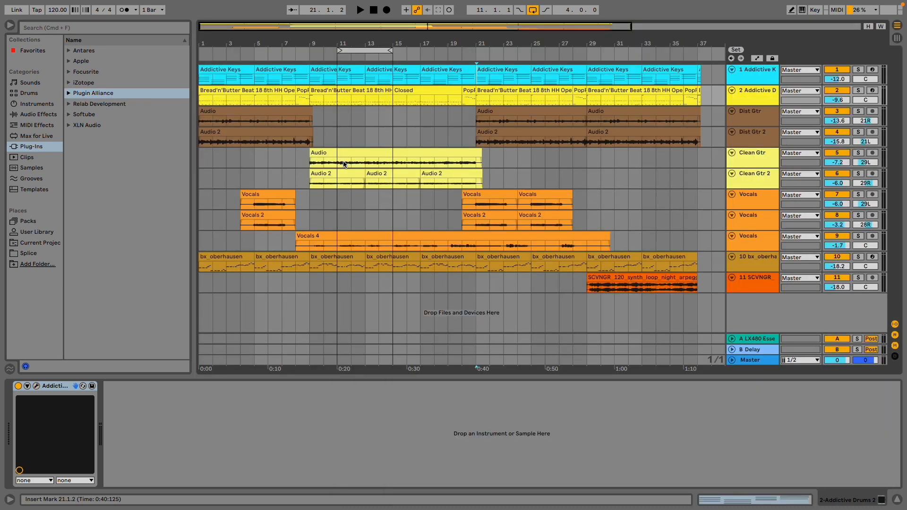
{"action": "left_click_drag", "start_coordinate": [358, 52], "coordinate": [223, 54]}
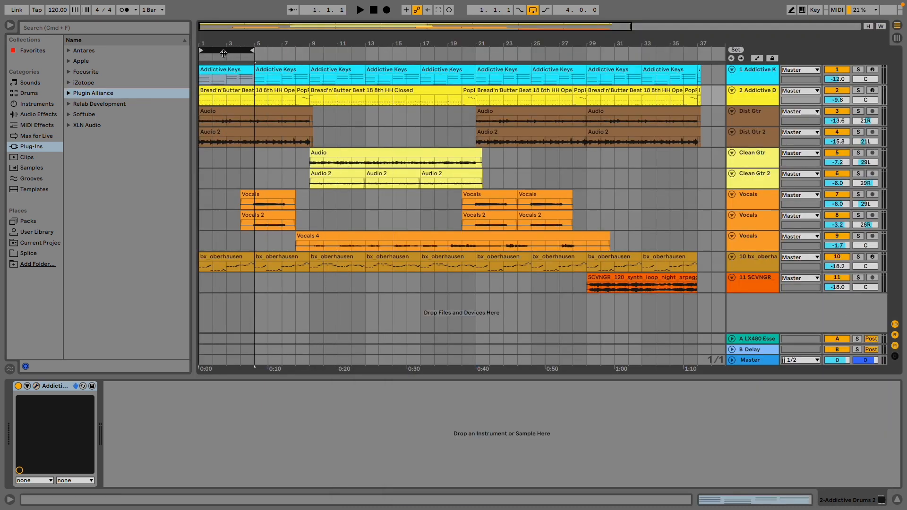
{"action": "key", "text": "Tab"}
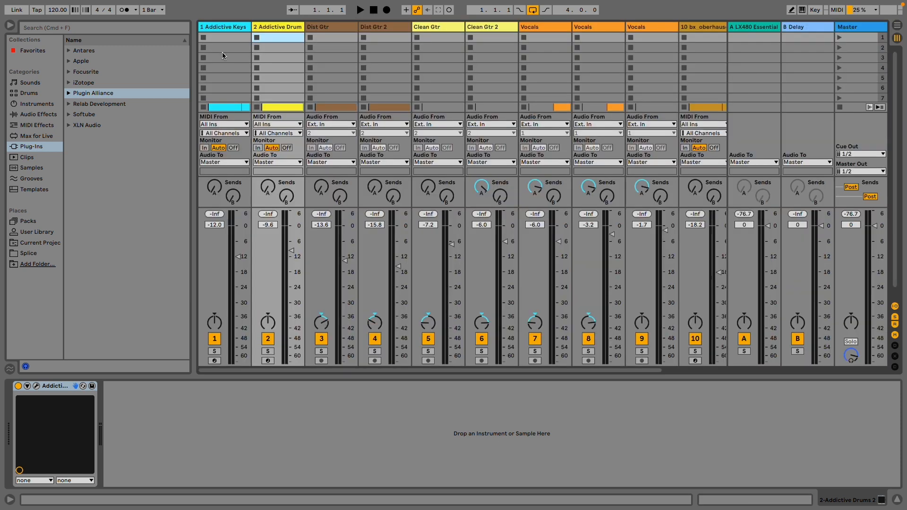
Start playback and load the bx_console Focusrite SC preset 18 Grand Piano onto the Addictive Keys track
{"action": "key", "text": "space"}
{"action": "left_click", "coordinate": [69, 94]}
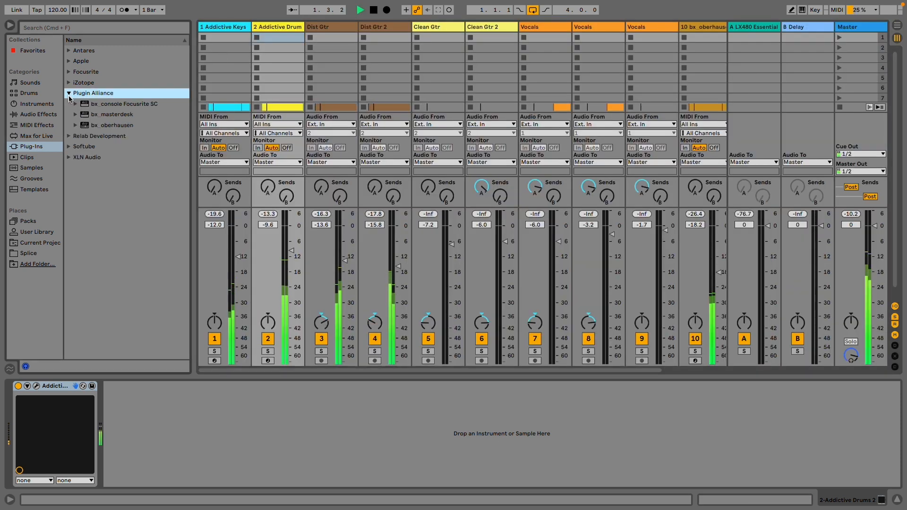
{"action": "left_click", "coordinate": [76, 104]}
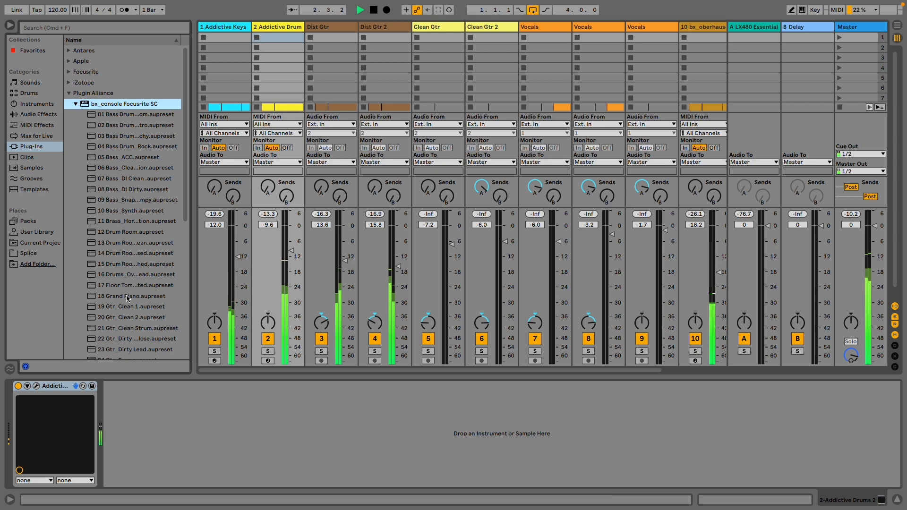
{"action": "left_click_drag", "start_coordinate": [131, 296], "coordinate": [213, 281]}
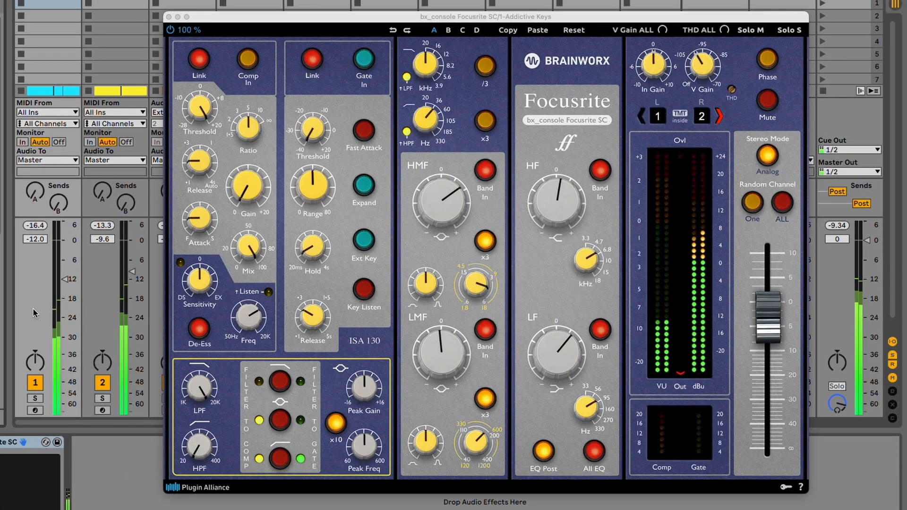
Cut the keys channel's LMF gain, enable its compressor with a lower threshold and slightly more gain, and close the plug-in
{"action": "left_click_drag", "start_coordinate": [438, 344], "coordinate": [437, 355]}
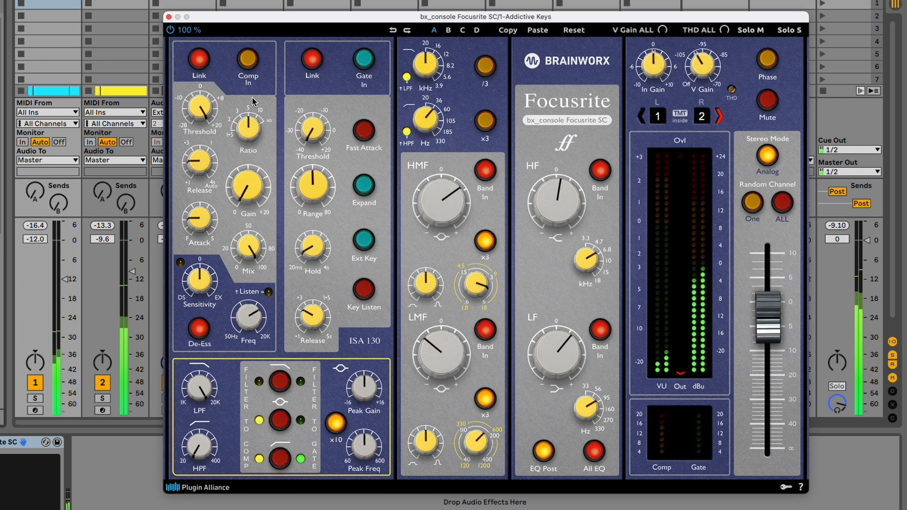
{"action": "left_click", "coordinate": [248, 60]}
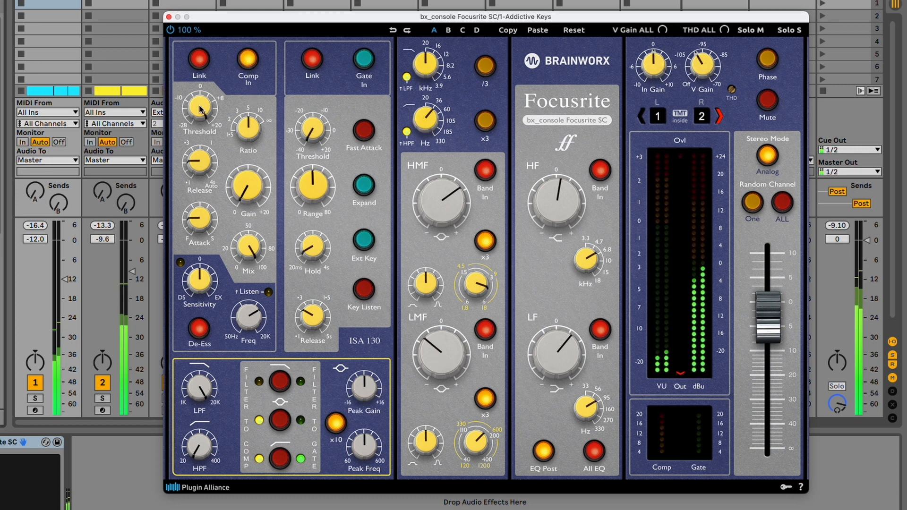
{"action": "left_click_drag", "start_coordinate": [201, 109], "coordinate": [202, 135]}
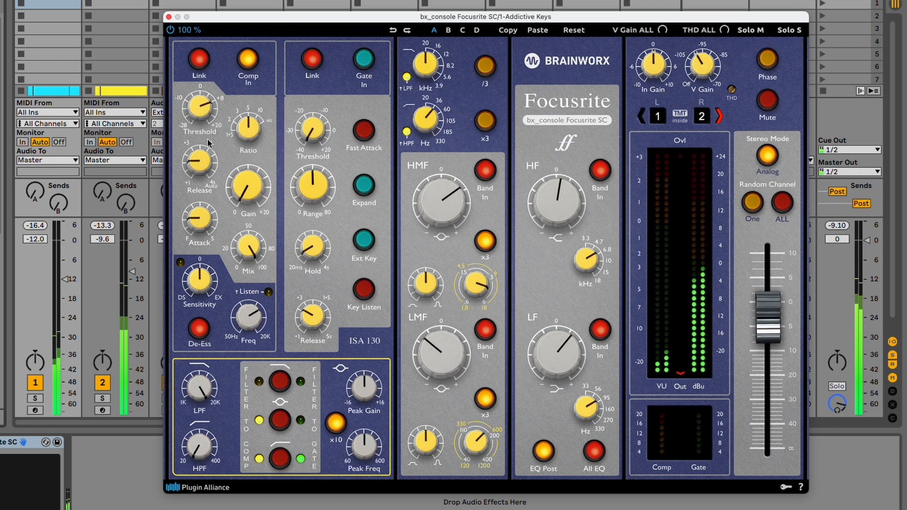
{"action": "mouse_move", "coordinate": [245, 183]}
{"action": "left_click_drag", "start_coordinate": [246, 186], "coordinate": [242, 171]}
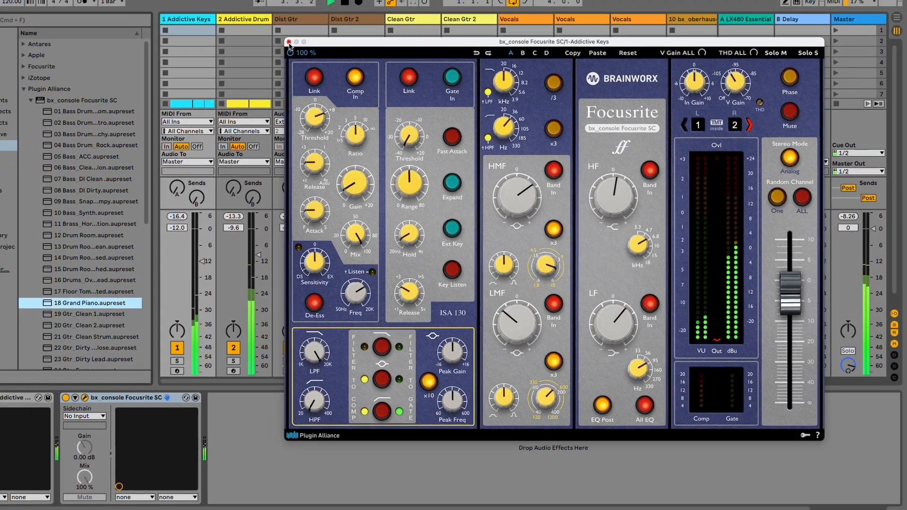
{"action": "left_click", "coordinate": [168, 17]}
Load the Focusrite Red 2 EQ preset ELECTRIC GTR Rhythm onto the Dist Gtr track
{"action": "left_click", "coordinate": [70, 73]}
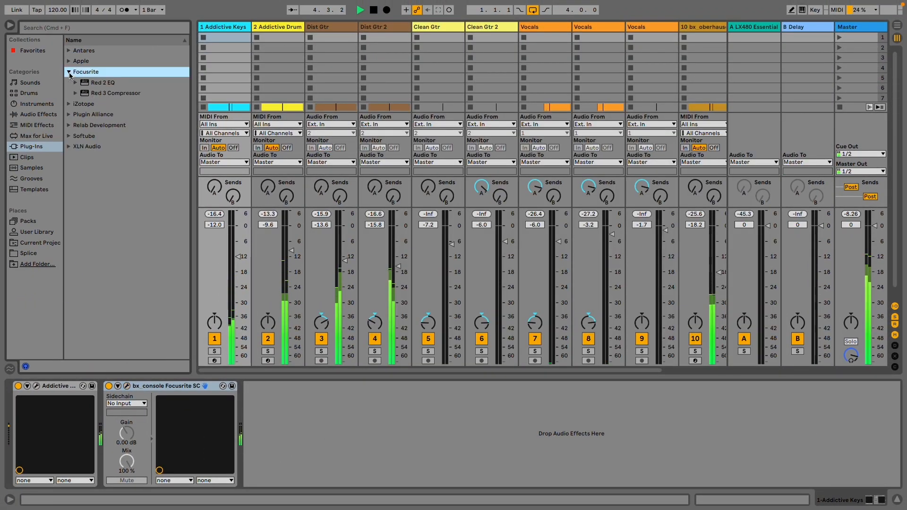
{"action": "left_click", "coordinate": [75, 83]}
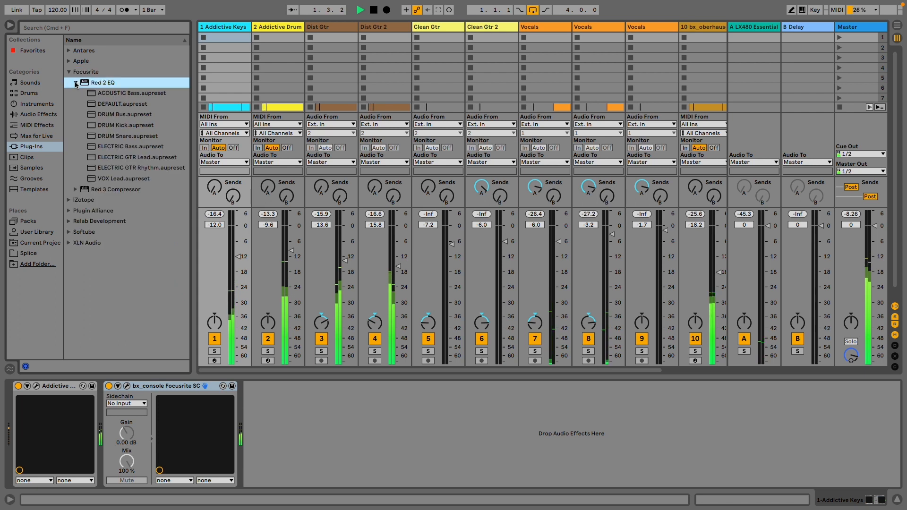
{"action": "left_click", "coordinate": [156, 169]}
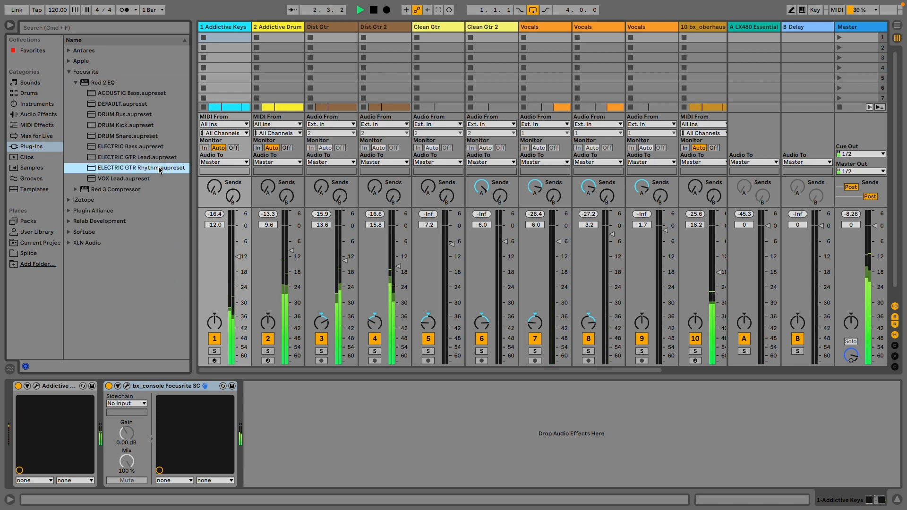
{"action": "left_click_drag", "start_coordinate": [156, 169], "coordinate": [327, 166]}
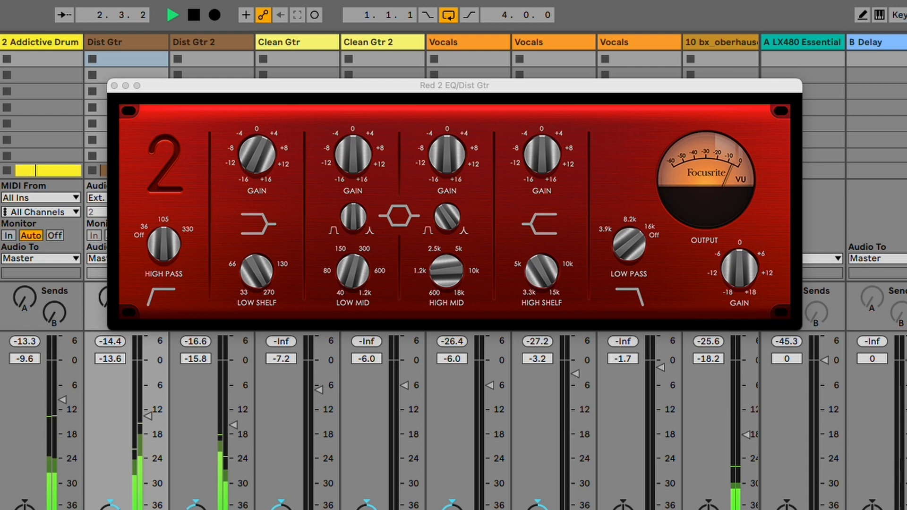
Add Red 2 EQ with the DEFAULT preset to Dist Gtr 2, set the high pass to about 105 Hz, boost the high shelf and close it
{"action": "left_click_drag", "start_coordinate": [194, 66], "coordinate": [199, 62]}
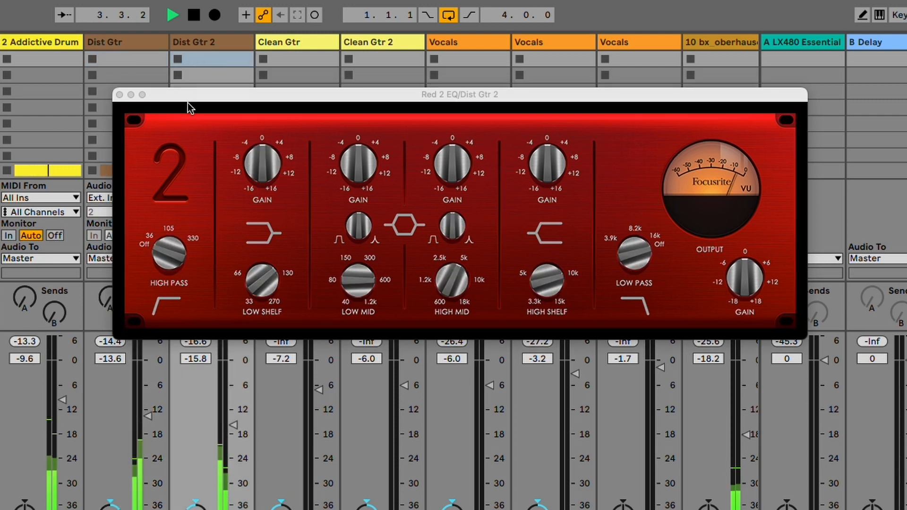
{"action": "left_click_drag", "start_coordinate": [167, 248], "coordinate": [163, 218]}
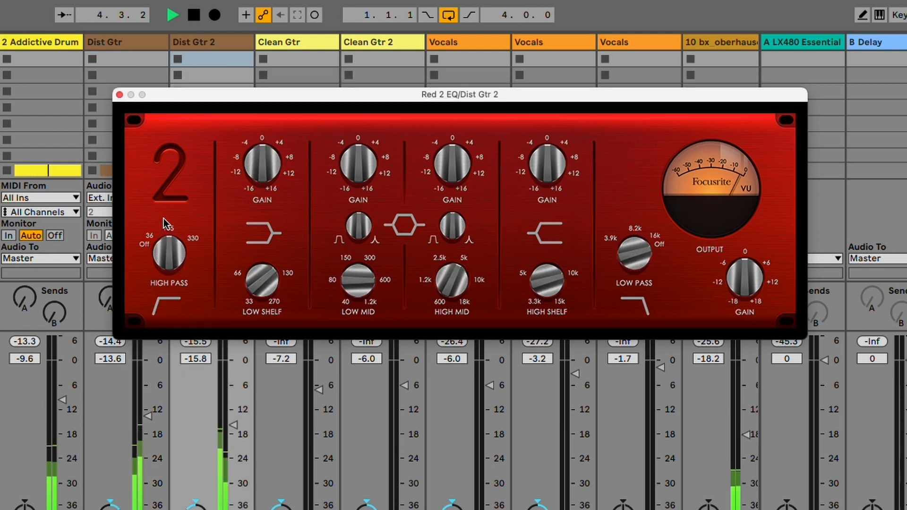
{"action": "left_click_drag", "start_coordinate": [547, 152], "coordinate": [547, 151]}
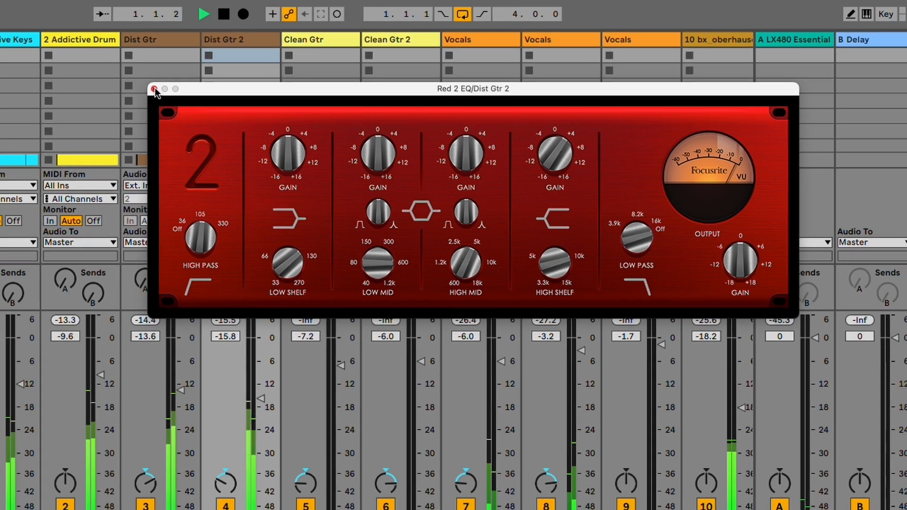
{"action": "left_click", "coordinate": [119, 95]}
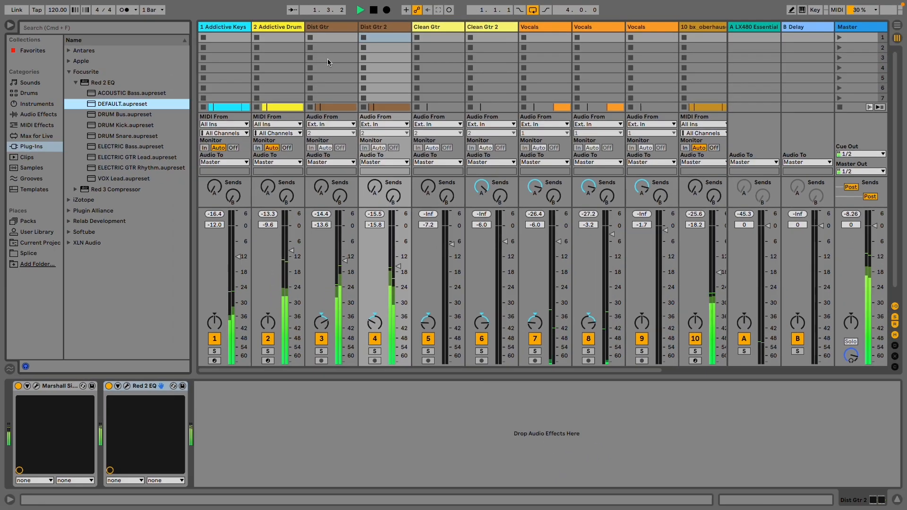
Move the four-bar loop to start at bar 13 and return to the mixer
{"action": "key", "text": "Tab"}
{"action": "left_click_drag", "start_coordinate": [241, 49], "coordinate": [406, 49]}
{"action": "key", "text": "Tab"}
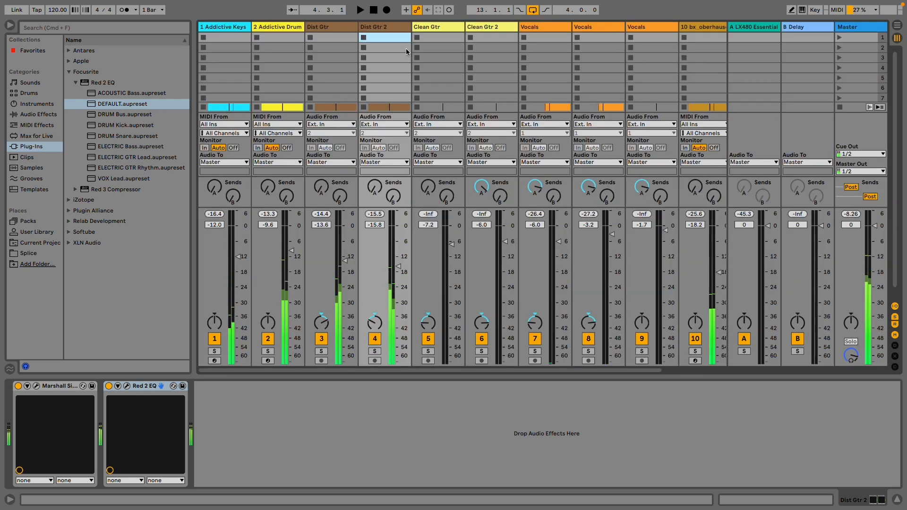
Load the bx_console Focusrite SC preset 21 Gtr_Clean Strum onto the Clean Gtr track
{"action": "left_click", "coordinate": [69, 211]}
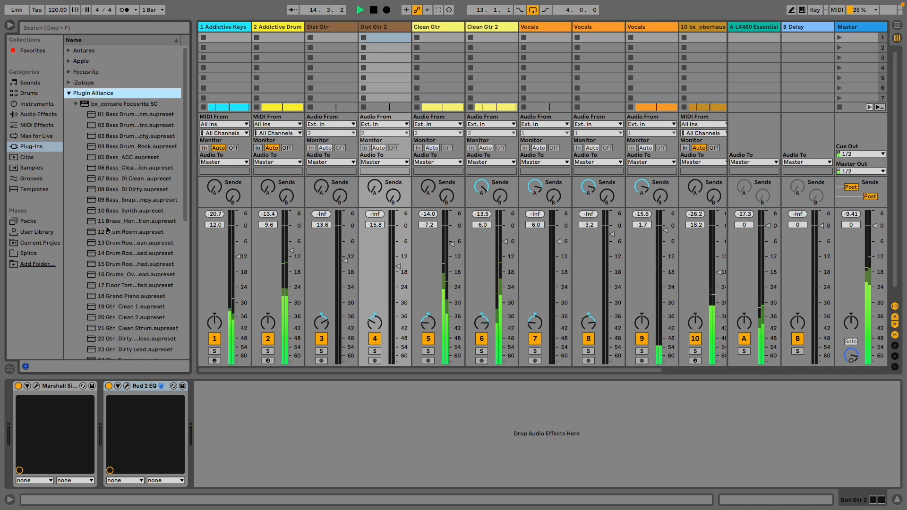
{"action": "left_click_drag", "start_coordinate": [139, 330], "coordinate": [208, 309]}
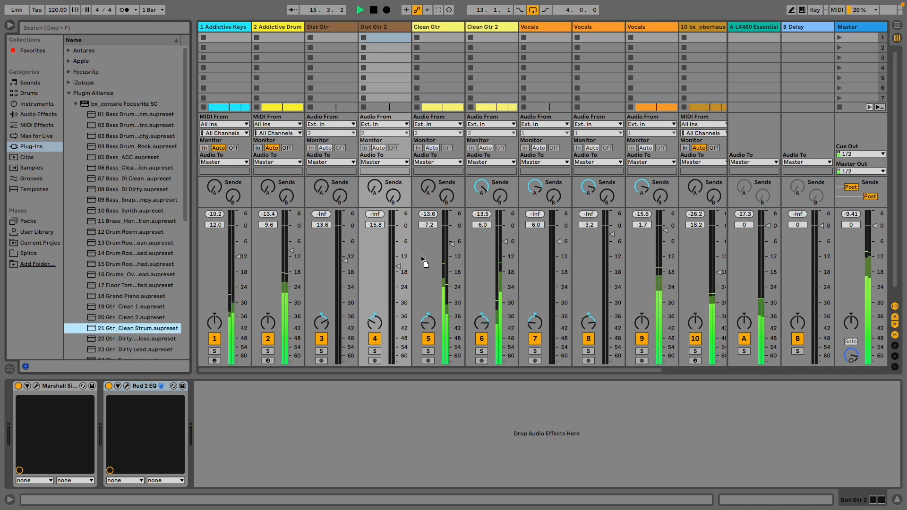
{"action": "left_click_drag", "start_coordinate": [426, 256], "coordinate": [427, 257]}
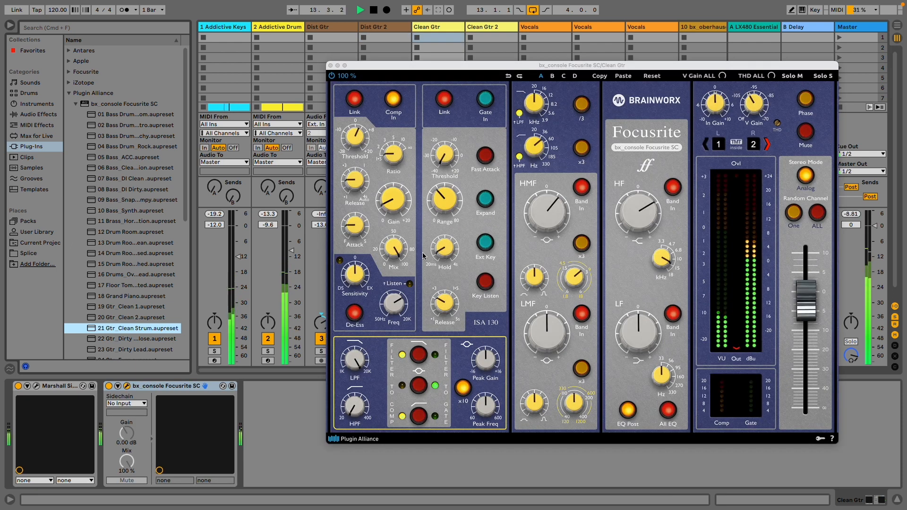
Load the Red 3 Compressor preset ELECTRIC GTR Lead onto Clean Gtr 2 and fine-tune its make-up gain
{"action": "left_click", "coordinate": [68, 71]}
{"action": "left_click", "coordinate": [75, 93]}
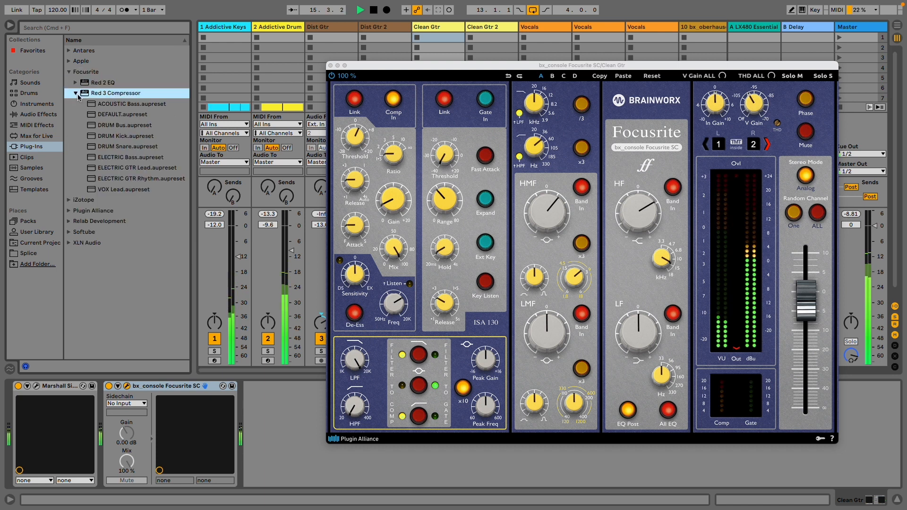
{"action": "left_click_drag", "start_coordinate": [131, 172], "coordinate": [254, 138]}
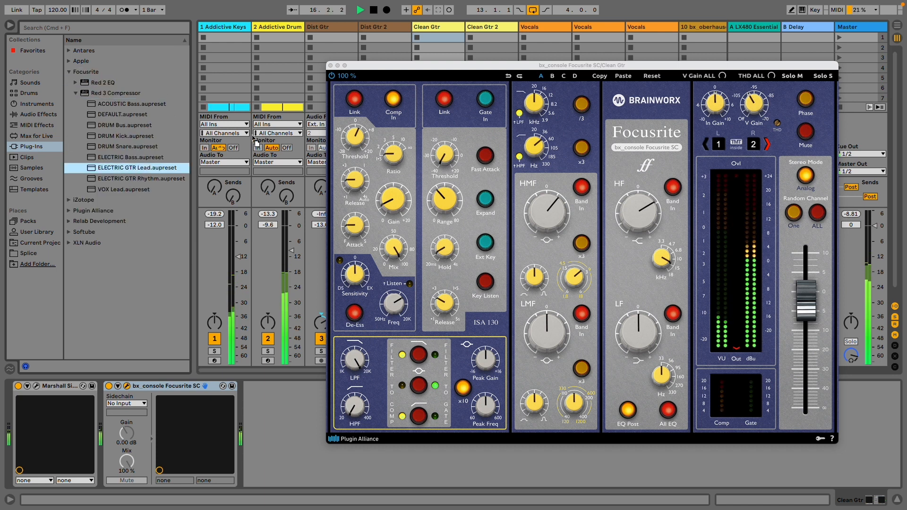
{"action": "left_click", "coordinate": [508, 41]}
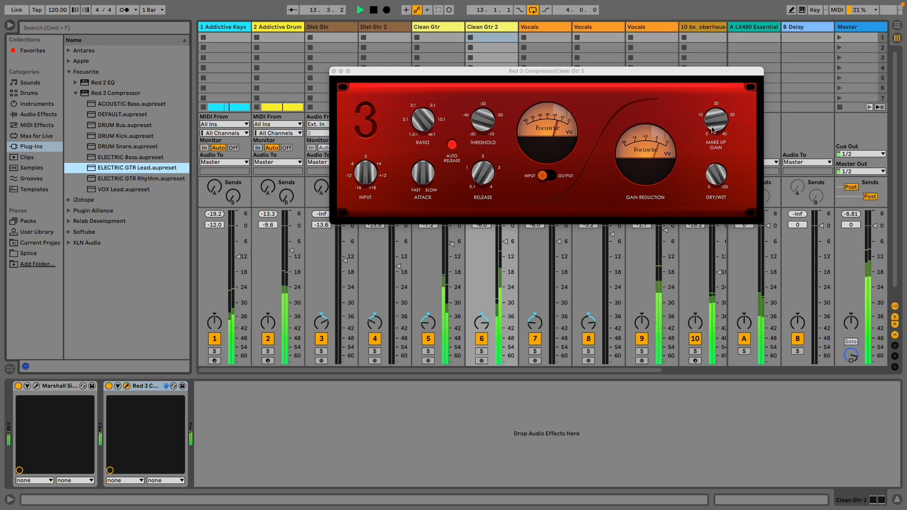
{"action": "left_click_drag", "start_coordinate": [712, 127], "coordinate": [708, 132]}
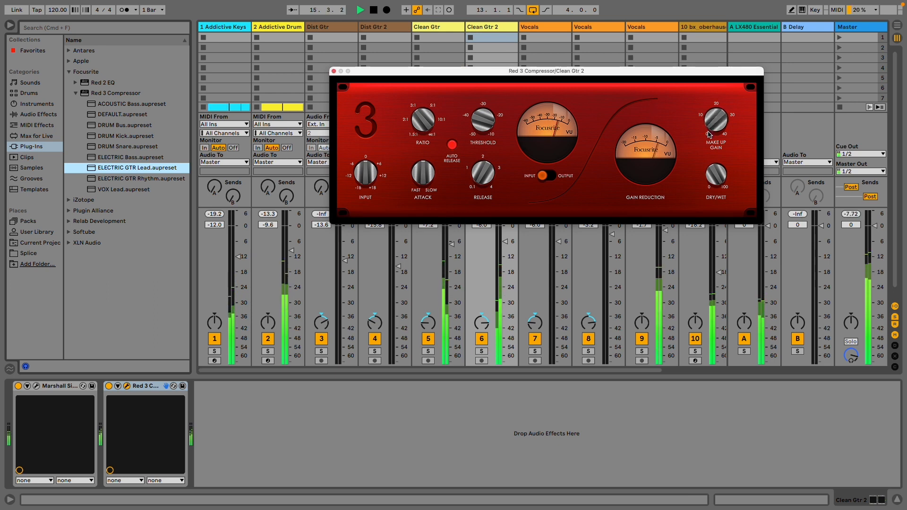
Load the Red 3 Compressor preset ELECTRIC Bass onto the bx_oberhausen track and close the plug-in window
{"action": "left_click", "coordinate": [144, 159]}
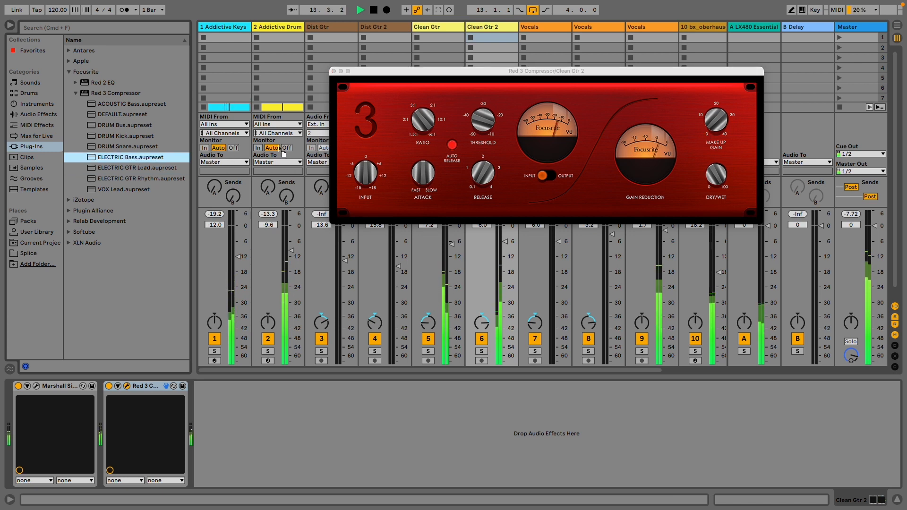
{"action": "left_click", "coordinate": [688, 49]}
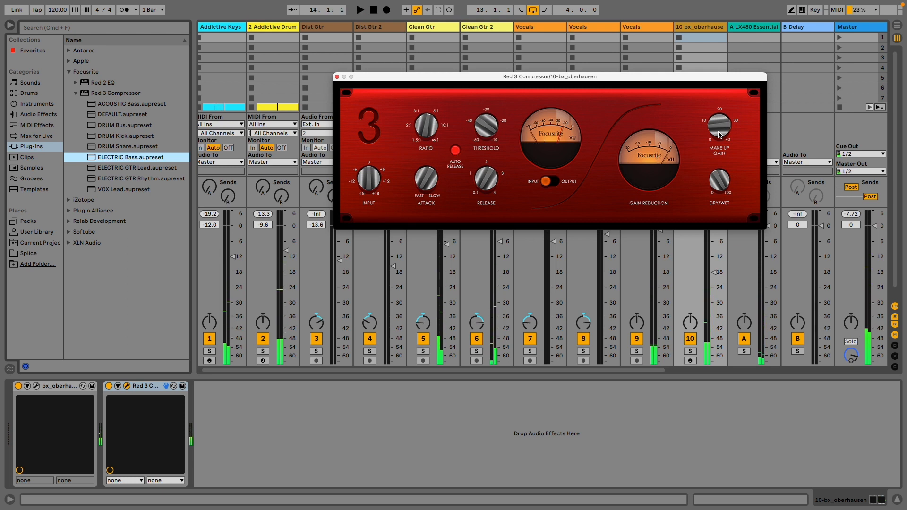
{"action": "left_click", "coordinate": [337, 77]}
In the arrangement, trim the silent starts and ends of the first Vocals clips on tracks 7 and 8, starting them at 4.4.1
{"action": "key", "text": "Tab"}
{"action": "scroll", "coordinate": [281, 197], "scroll_direction": "up", "scroll_amount": 3}
{"action": "left_click_drag", "start_coordinate": [276, 195], "coordinate": [314, 194]}
{"action": "left_click_drag", "start_coordinate": [275, 215], "coordinate": [315, 216]}
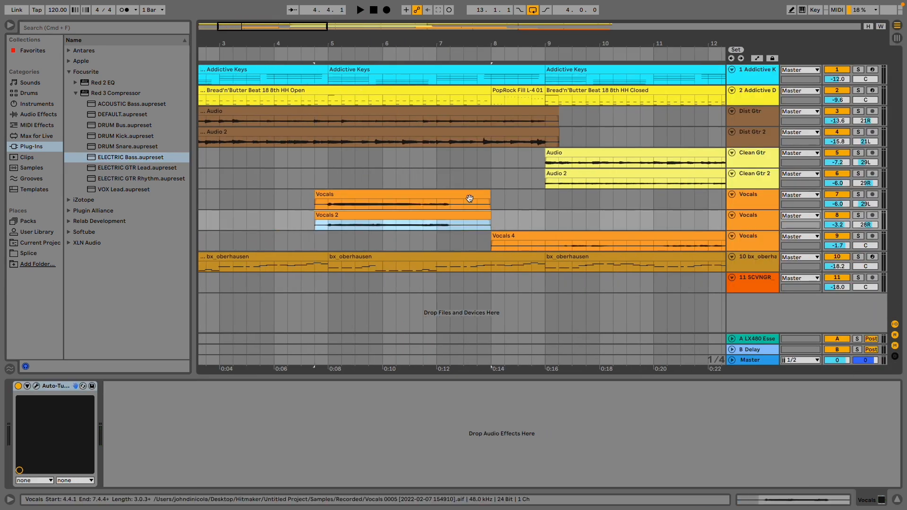
{"action": "scroll", "coordinate": [488, 196], "scroll_direction": "up", "scroll_amount": 3}
{"action": "left_click_drag", "start_coordinate": [489, 195], "coordinate": [416, 194]}
{"action": "left_click_drag", "start_coordinate": [489, 215], "coordinate": [416, 216]}
{"action": "scroll", "coordinate": [637, 245], "scroll_direction": "right", "scroll_amount": 5}
Trim the start of the first Vocals 4 clip on track 9, split it at the pauses and cut away the silent gaps
{"action": "left_click_drag", "start_coordinate": [492, 237], "coordinate": [633, 238]}
{"action": "left_click", "coordinate": [482, 246]}
{"action": "key", "text": "super+e"}
{"action": "scroll", "coordinate": [559, 246], "scroll_direction": "right", "scroll_amount": 6}
{"action": "left_click", "coordinate": [533, 245]}
{"action": "key", "text": "super+e"}
{"action": "left_click_drag", "start_coordinate": [535, 236], "coordinate": [620, 237]}
Trim the silence around the second pair of Vocals clips on tracks 7 and 8, near bars 21 to 24
{"action": "scroll", "coordinate": [617, 235], "scroll_direction": "right", "scroll_amount": 5}
{"action": "left_click_drag", "start_coordinate": [522, 195], "coordinate": [622, 194]}
{"action": "scroll", "coordinate": [624, 223], "scroll_direction": "right", "scroll_amount": 8}
{"action": "left_click_drag", "start_coordinate": [522, 215], "coordinate": [566, 194]}
{"action": "scroll", "coordinate": [566, 215], "scroll_direction": "right", "scroll_amount": 4}
{"action": "left_click_drag", "start_coordinate": [637, 216], "coordinate": [632, 195]}
{"action": "left_click_drag", "start_coordinate": [531, 215], "coordinate": [631, 216]}
Split the Vocals 4 clip on track 9 at bar 25 and trim the start of the second piece
{"action": "scroll", "coordinate": [631, 218], "scroll_direction": "right", "scroll_amount": 5}
{"action": "left_click", "coordinate": [492, 246]}
{"action": "key", "text": "super+e"}
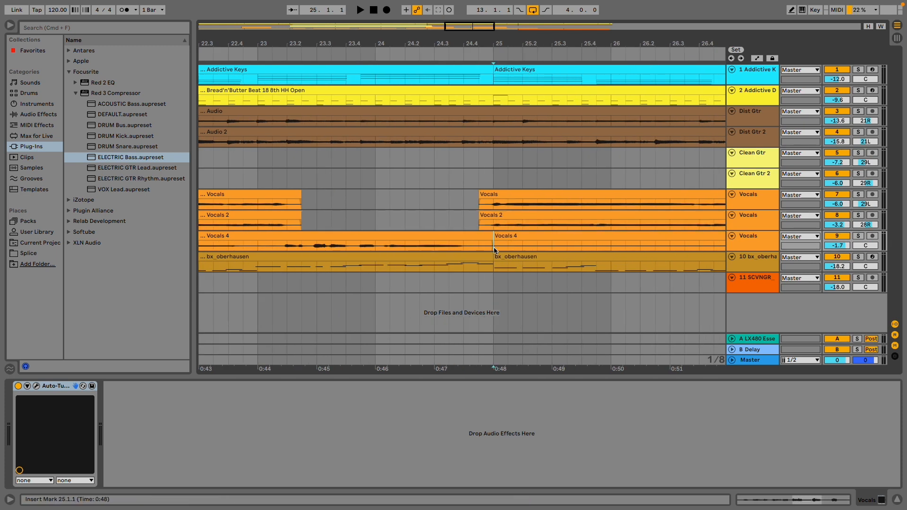
{"action": "left_click_drag", "start_coordinate": [494, 235], "coordinate": [538, 236]}
Trim the silent ends of the last Vocals clips on tracks 7, 8 and 9 and fit the whole arrangement in view
{"action": "left_click_drag", "start_coordinate": [658, 195], "coordinate": [587, 194]}
{"action": "left_click_drag", "start_coordinate": [658, 215], "coordinate": [587, 215]}
{"action": "scroll", "coordinate": [587, 217], "scroll_direction": "right", "scroll_amount": 6}
{"action": "left_click_drag", "start_coordinate": [562, 236], "coordinate": [341, 236]}
{"action": "key", "text": "w"}
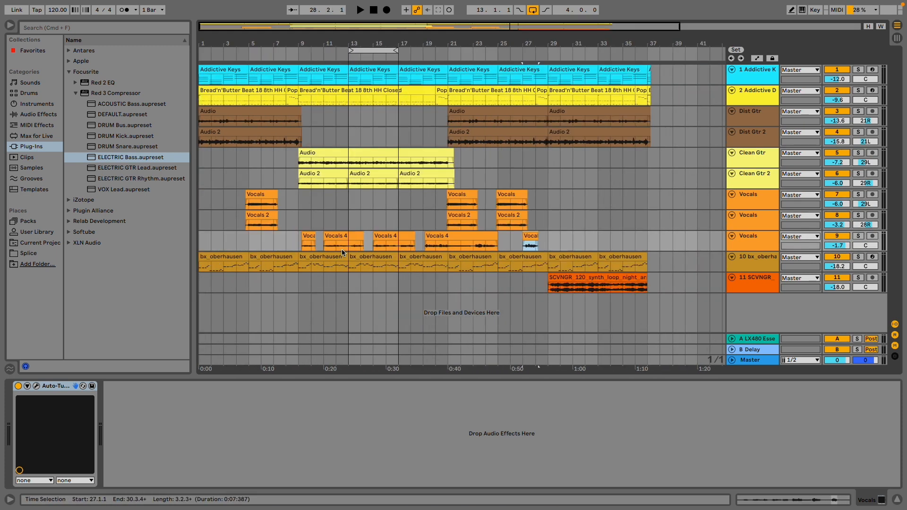
Move the four-bar loop to bar 21 and play it with the mixer shown
{"action": "left_click_drag", "start_coordinate": [383, 49], "coordinate": [469, 44]}
{"action": "key", "text": "Tab"}
{"action": "key", "text": "space"}
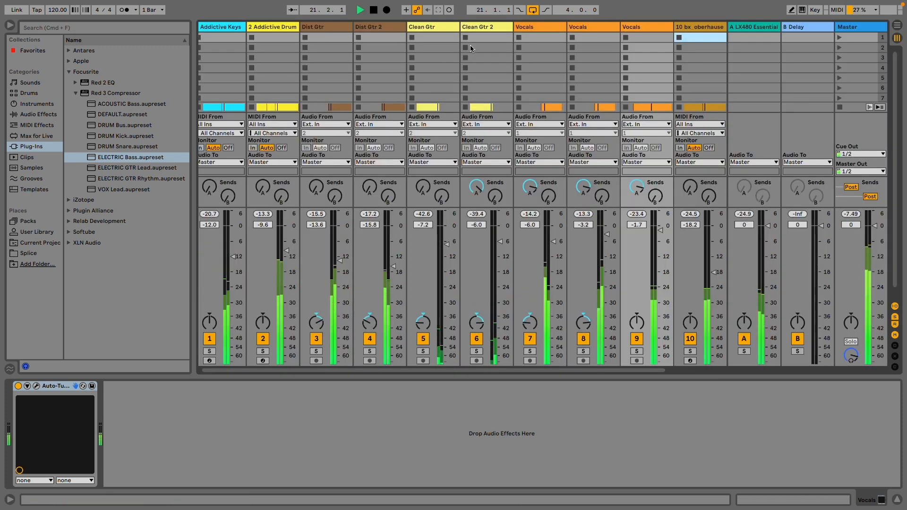
Load the bx_console Focusrite SC preset 36 Vox_Bgv onto Vocals track 7 and adjust its compressor threshold
{"action": "left_click", "coordinate": [69, 211]}
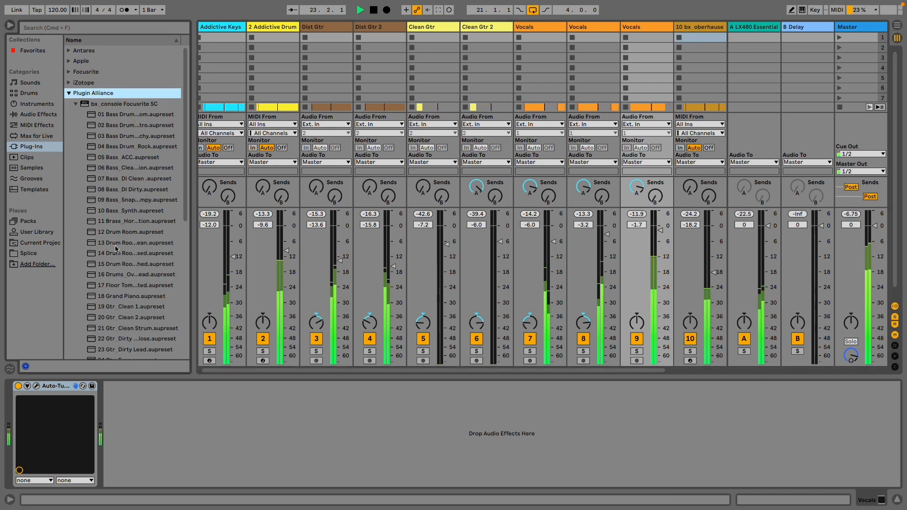
{"action": "scroll", "coordinate": [120, 242], "scroll_direction": "down", "scroll_amount": 10}
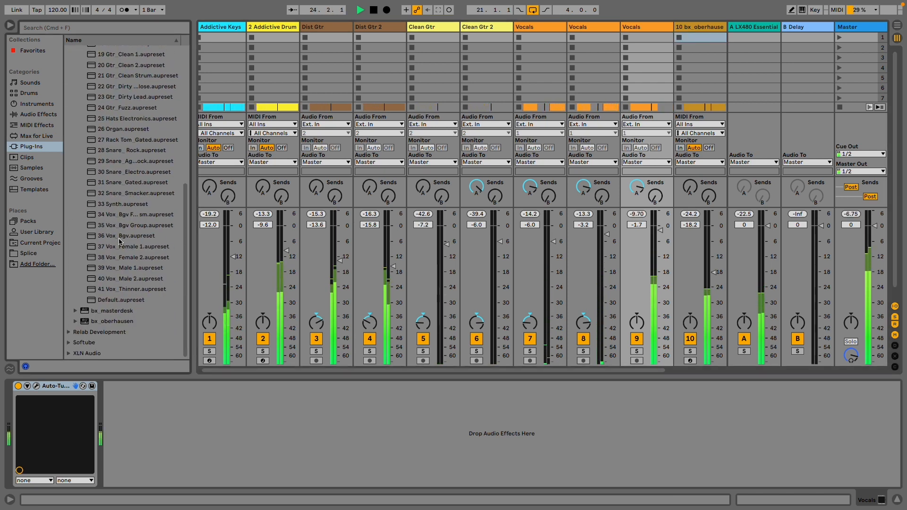
{"action": "left_click_drag", "start_coordinate": [120, 239], "coordinate": [529, 55]}
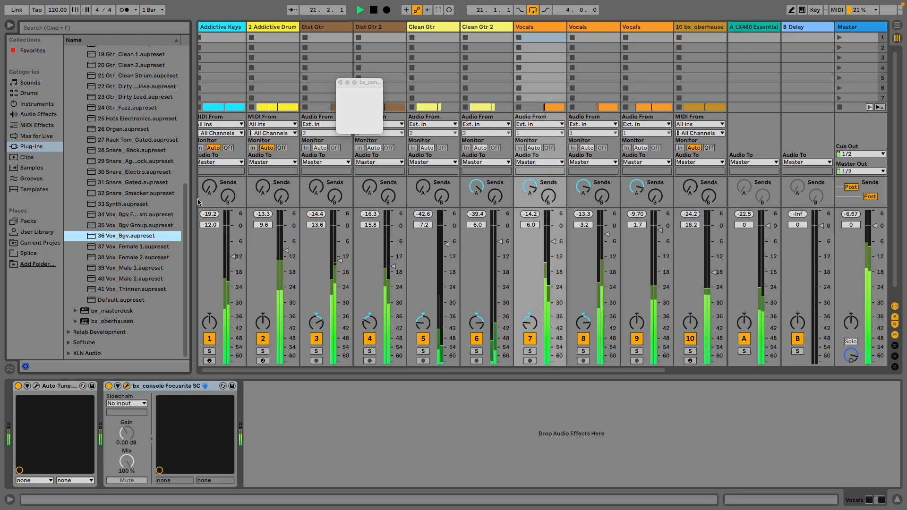
{"action": "left_click_drag", "start_coordinate": [366, 160], "coordinate": [366, 167]}
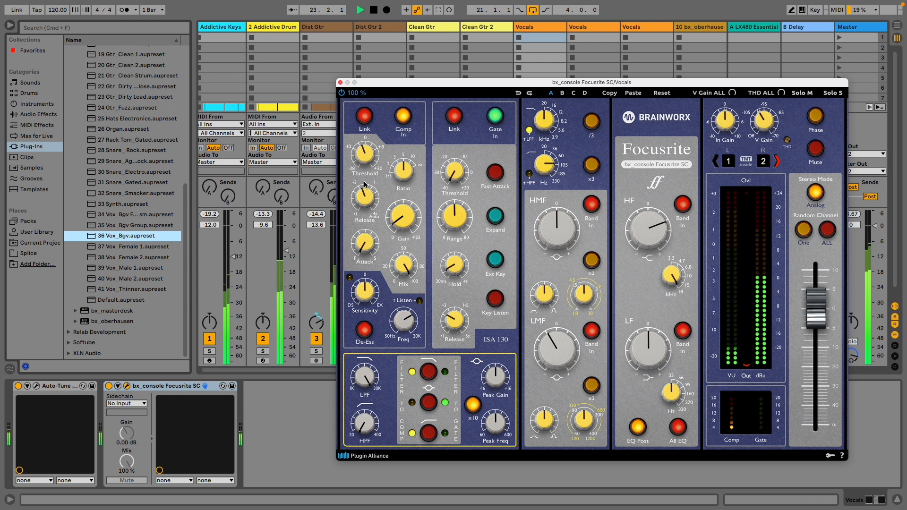
Load the same 36 Vox_Bgv preset onto Vocals track 8 and adjust its compressor threshold
{"action": "left_click", "coordinate": [126, 240]}
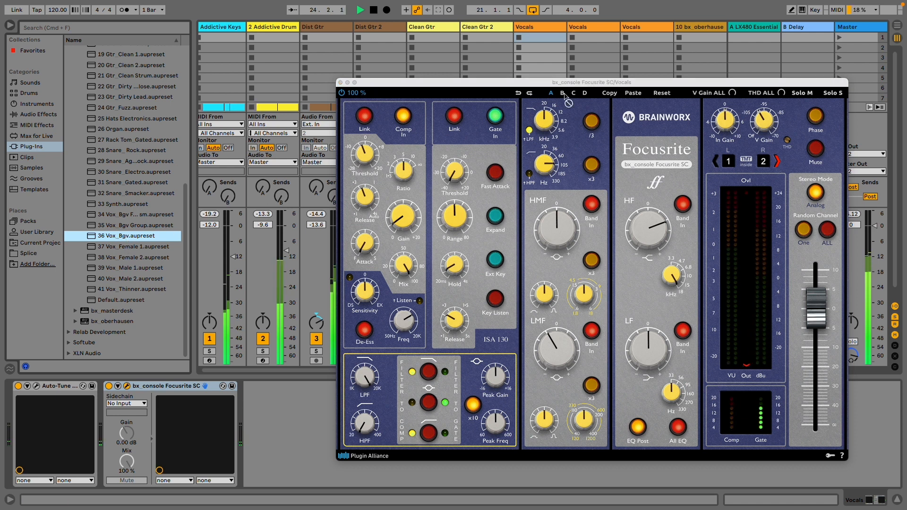
{"action": "left_click", "coordinate": [371, 166]}
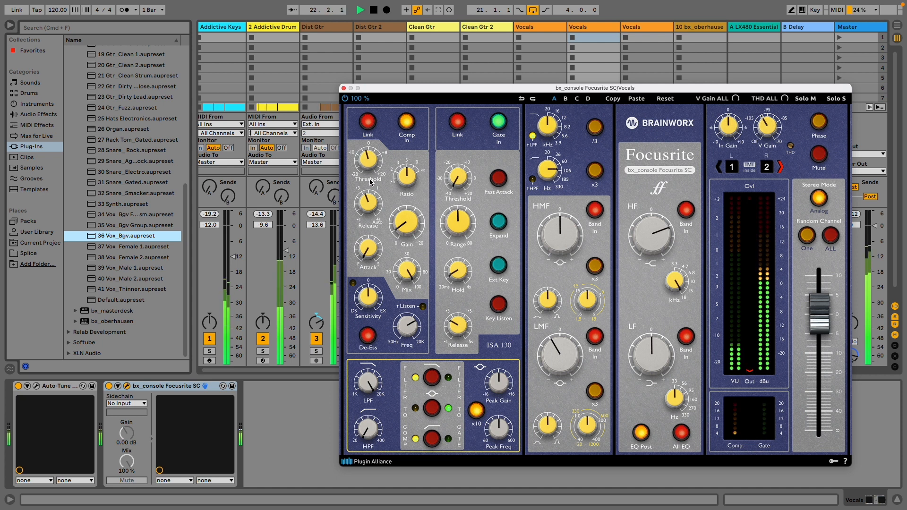
Load the bx_console Focusrite SC preset 40 Vox_Male 2 onto Vocals track 9 and adjust its compressor threshold
{"action": "left_click", "coordinate": [344, 88]}
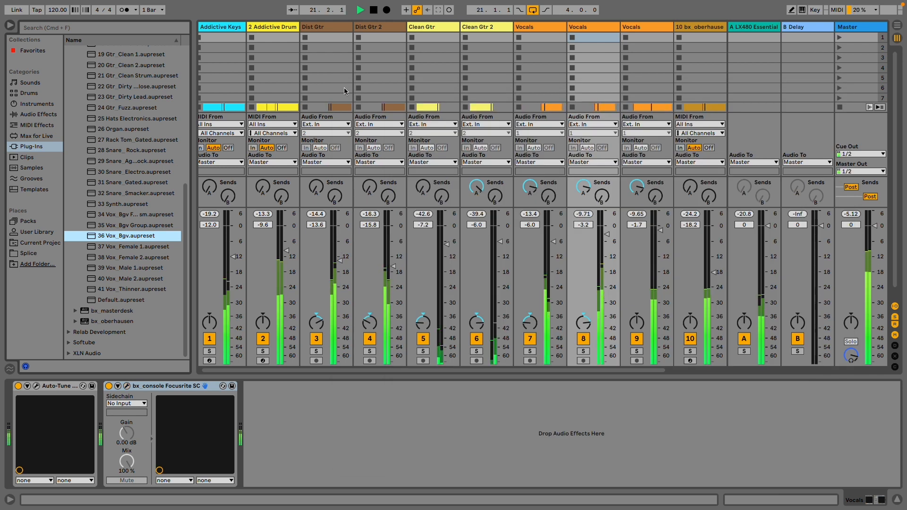
{"action": "left_click", "coordinate": [151, 279]}
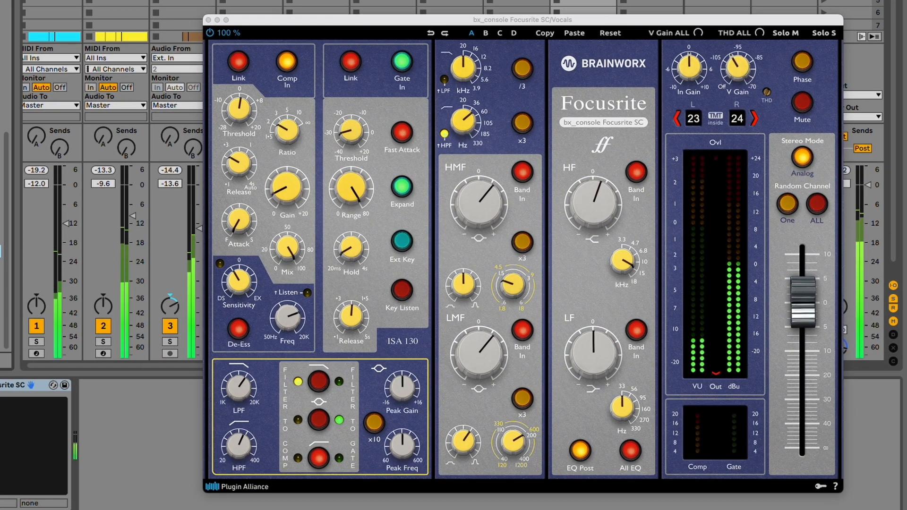
{"action": "left_click", "coordinate": [238, 111]}
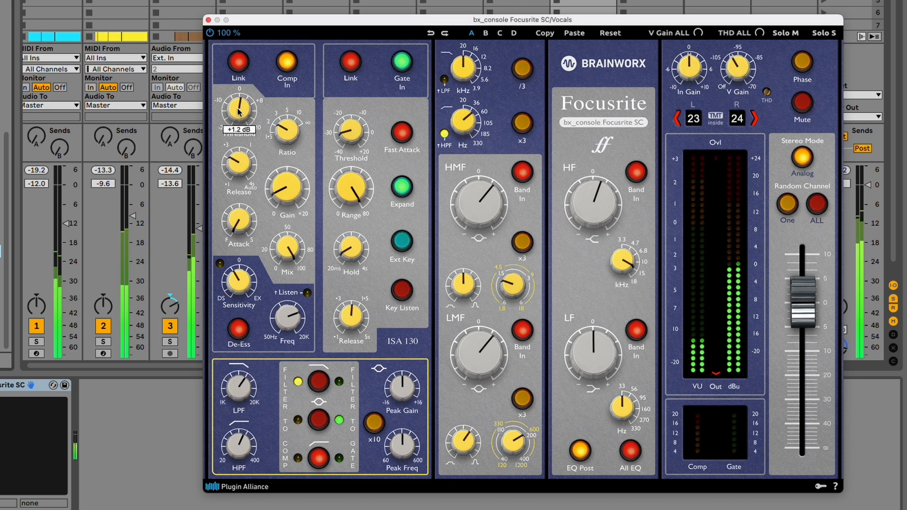
{"action": "left_click_drag", "start_coordinate": [237, 114], "coordinate": [236, 119]}
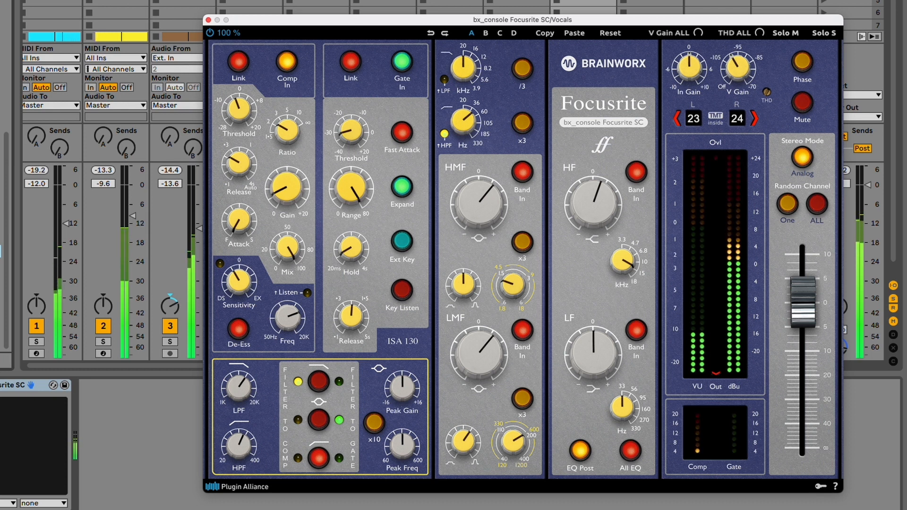
{"action": "key", "text": "Tab"}
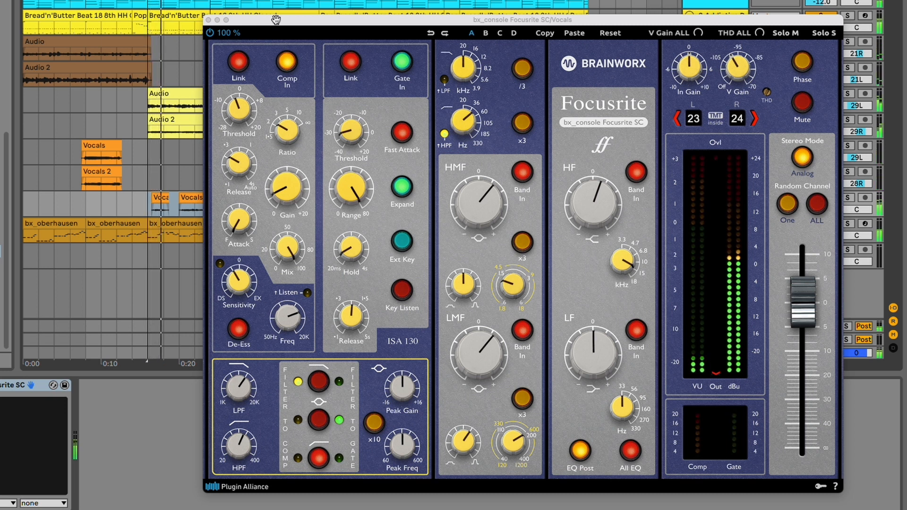
{"action": "left_click_drag", "start_coordinate": [239, 106], "coordinate": [239, 108]}
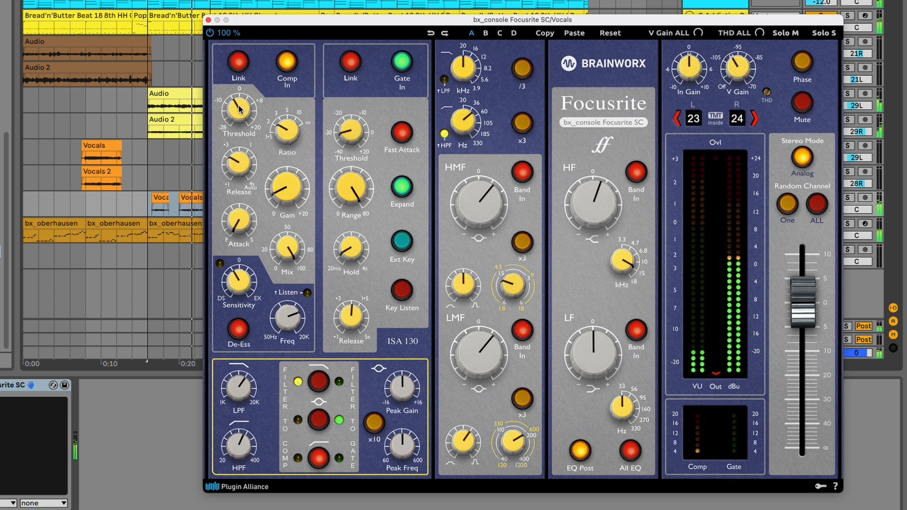
{"action": "mouse_move", "coordinate": [238, 110]}
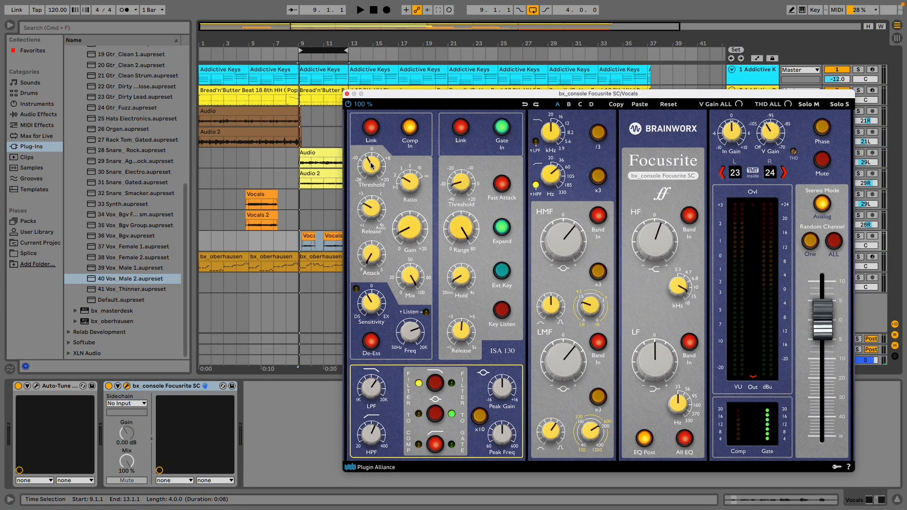
{"action": "left_click", "coordinate": [347, 94]}
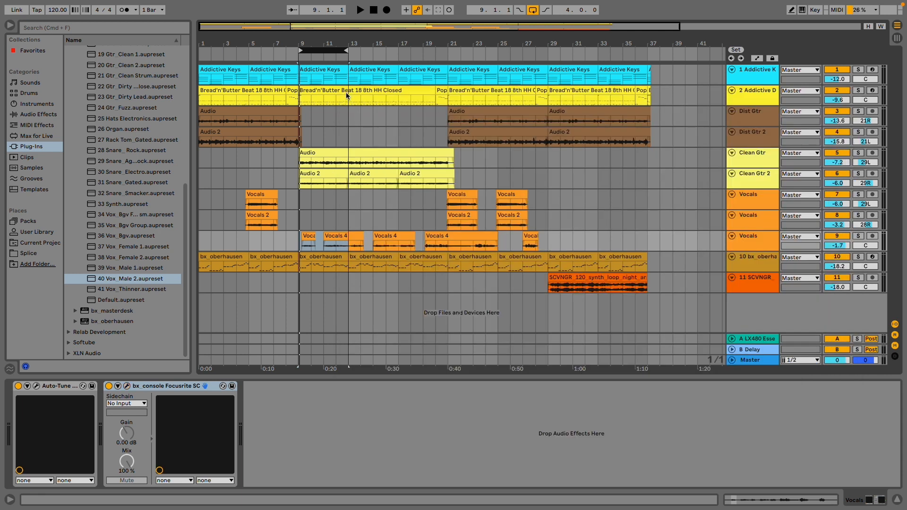
Show Vocals track 9's mixer volume automation and shape a volume dip over the sustained note between about bars 21.3 and 22.4
{"action": "key", "text": "a"}
{"action": "left_click_drag", "start_coordinate": [726, 251], "coordinate": [726, 286]}
{"action": "left_click", "coordinate": [760, 246]}
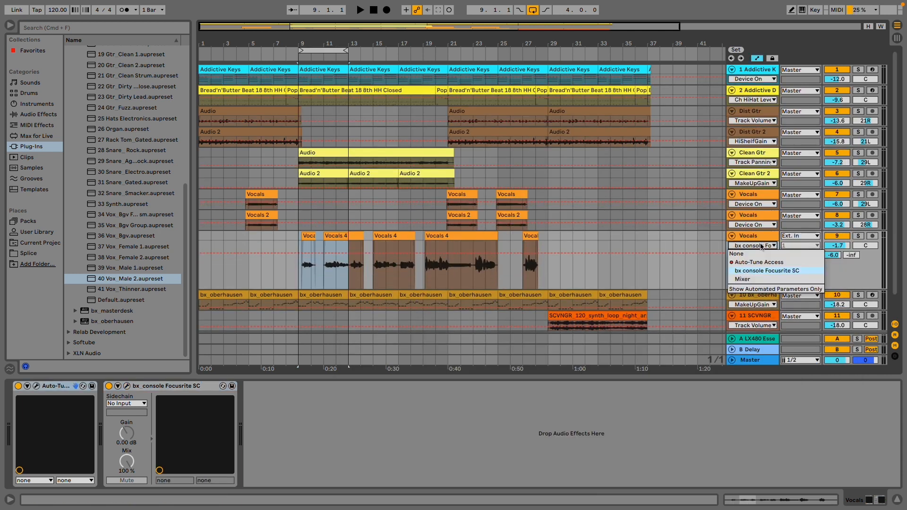
{"action": "left_click", "coordinate": [753, 279]}
{"action": "scroll", "coordinate": [466, 251], "scroll_direction": "up", "scroll_amount": 10}
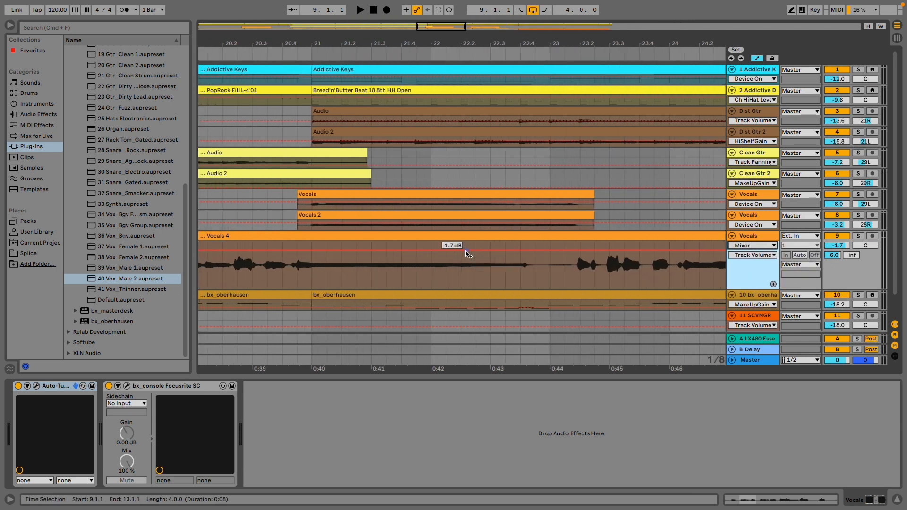
{"action": "left_click", "coordinate": [248, 250]}
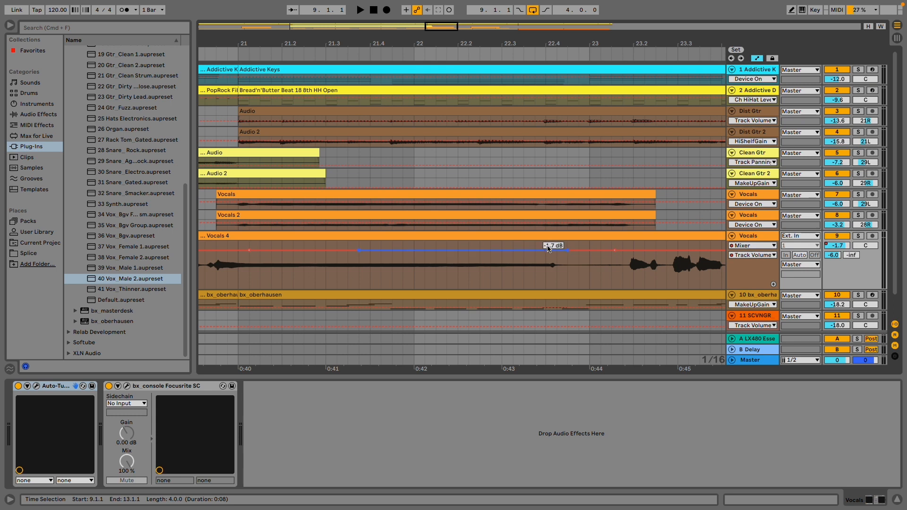
{"action": "left_click_drag", "start_coordinate": [549, 249], "coordinate": [548, 261]}
Display Auto-Tune Access's Retune Speed automation on Vocals track 9 and move its step change earlier, to just before bar 21.2
{"action": "left_click", "coordinate": [744, 246]}
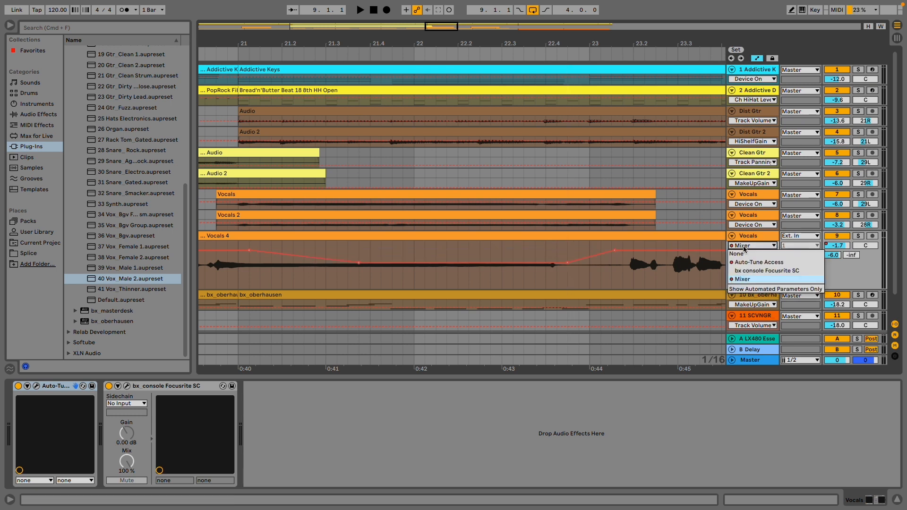
{"action": "left_click", "coordinate": [747, 263]}
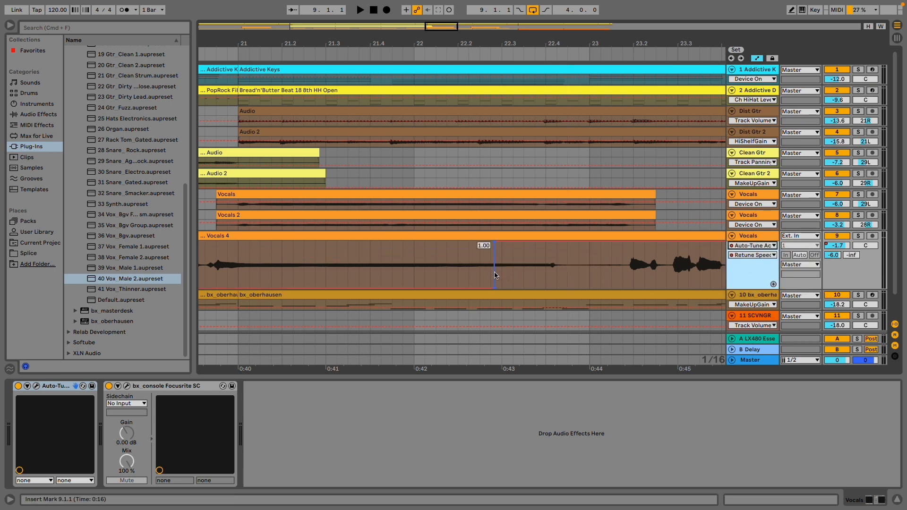
{"action": "left_click_drag", "start_coordinate": [495, 275], "coordinate": [272, 276]}
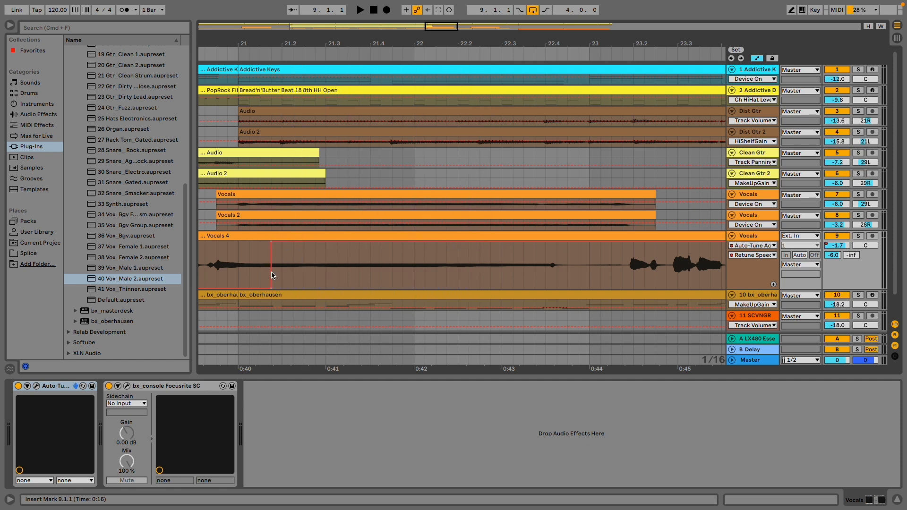
Play the loop with the mixer shown and try the Addictive Drums track's reverb send A at 0 dB
{"action": "key", "text": "Tab"}
{"action": "key", "text": "space"}
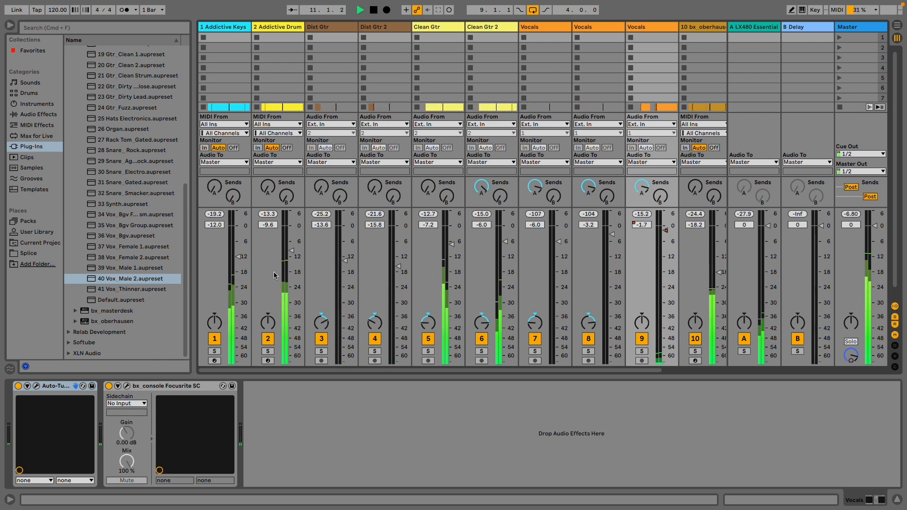
{"action": "left_click", "coordinate": [267, 192]}
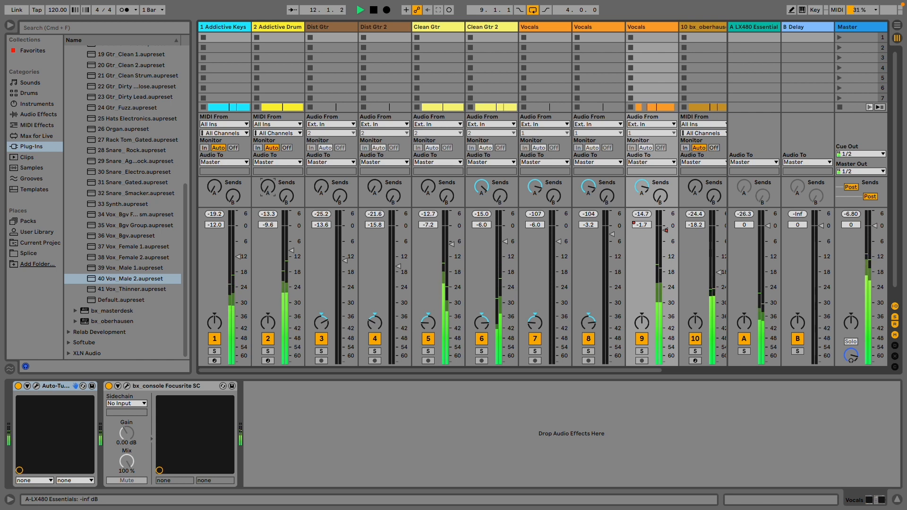
{"action": "left_click_drag", "start_coordinate": [268, 192], "coordinate": [270, 190]}
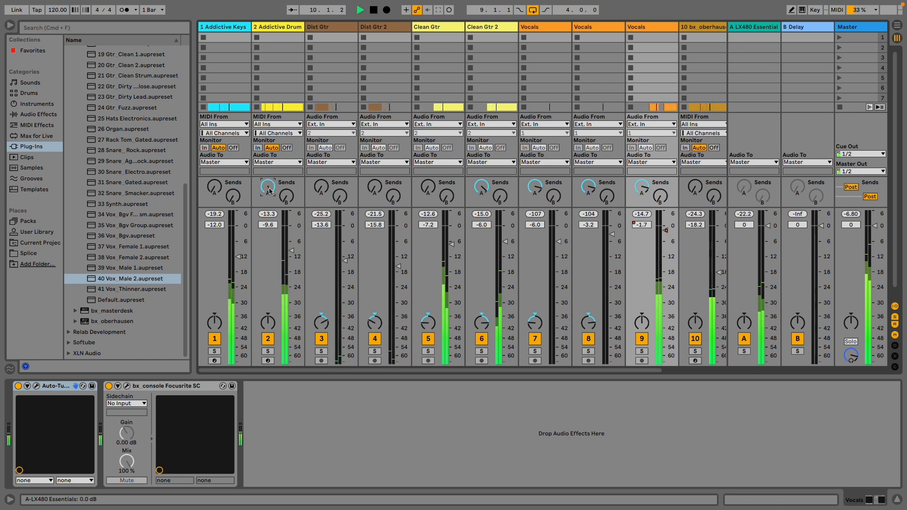
{"action": "left_click_drag", "start_coordinate": [269, 191], "coordinate": [269, 203]}
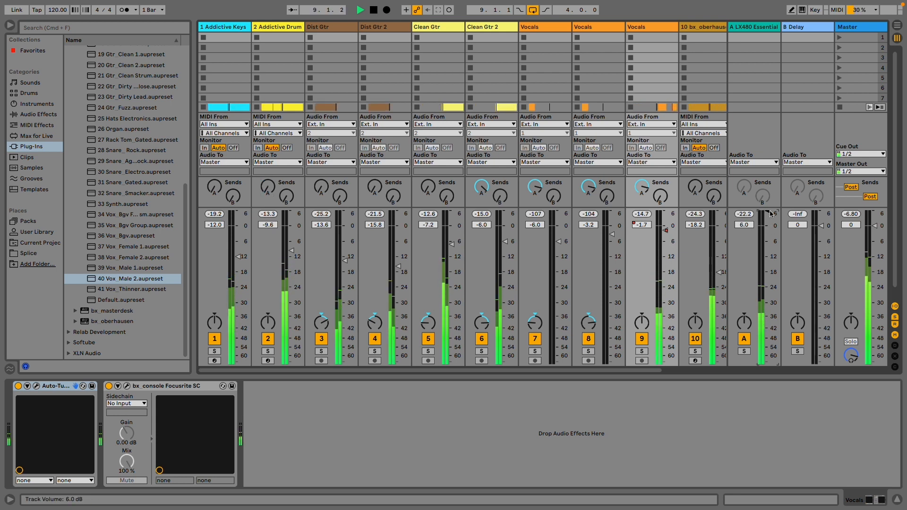
Audition different levels on the A LX480 Essential return track, set its volume to 0.3 dB, and stop playback
{"action": "left_click_drag", "start_coordinate": [767, 218], "coordinate": [769, 351]}
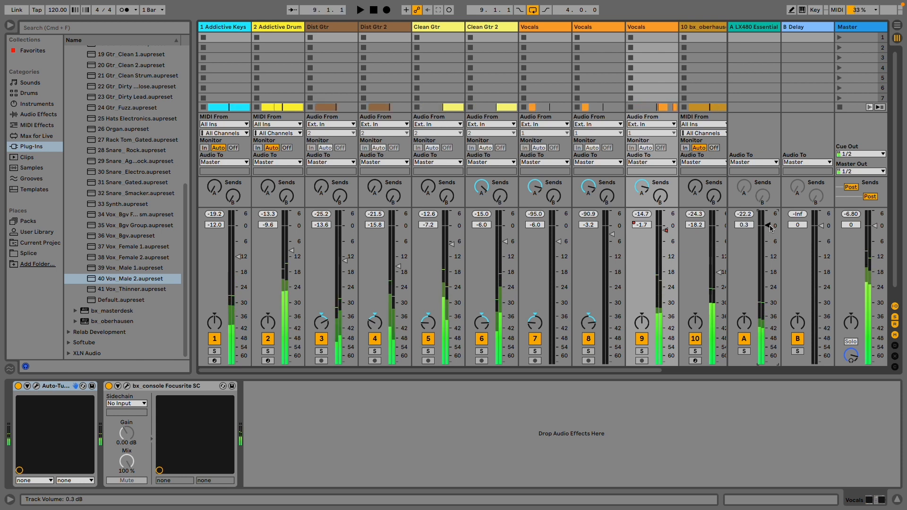
{"action": "key", "text": "space"}
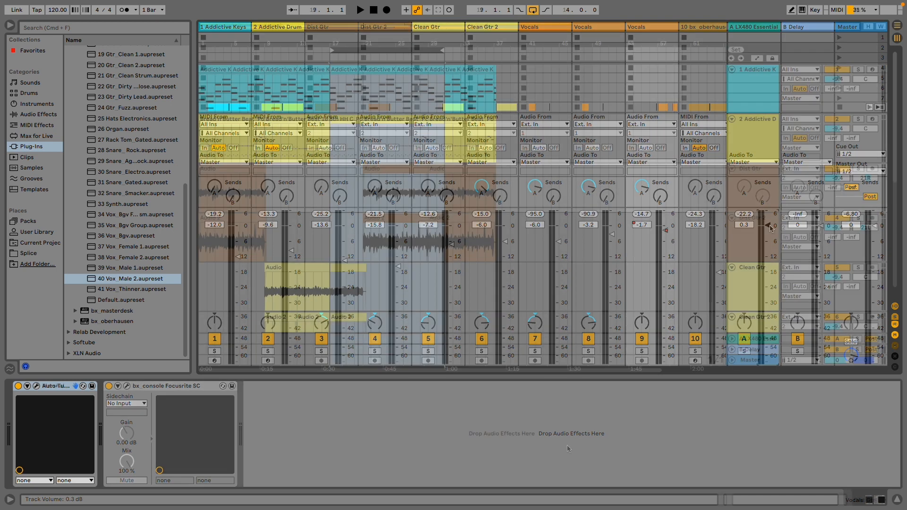
Play the arrangement through the selected section ending at bar 31 and stop playback
{"action": "key", "text": "space"}
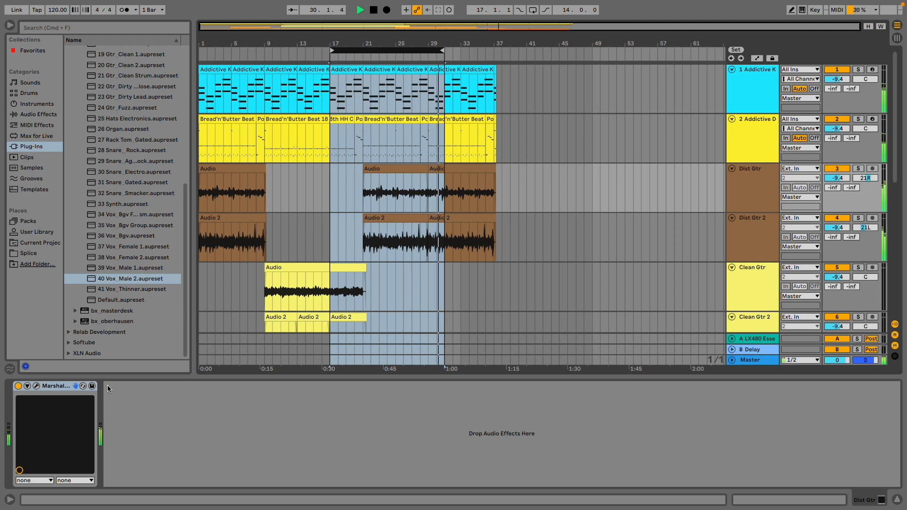
{"action": "key", "text": "space"}
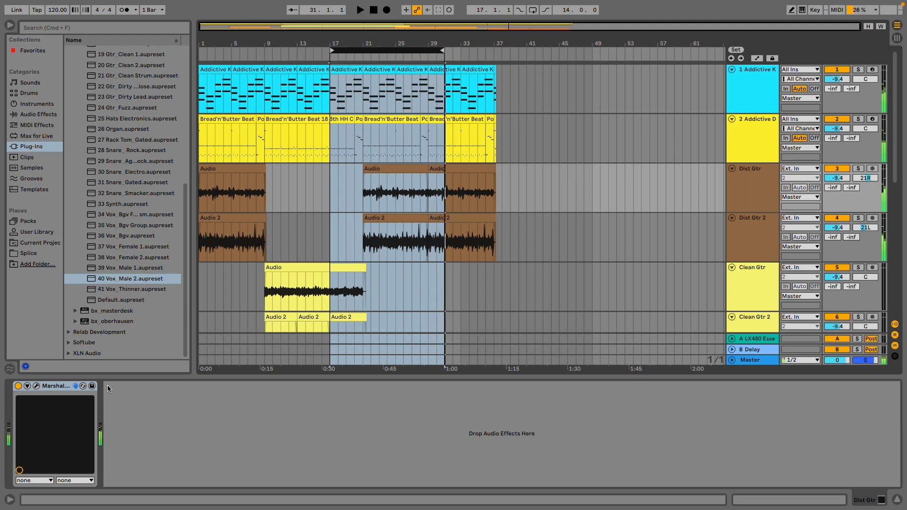